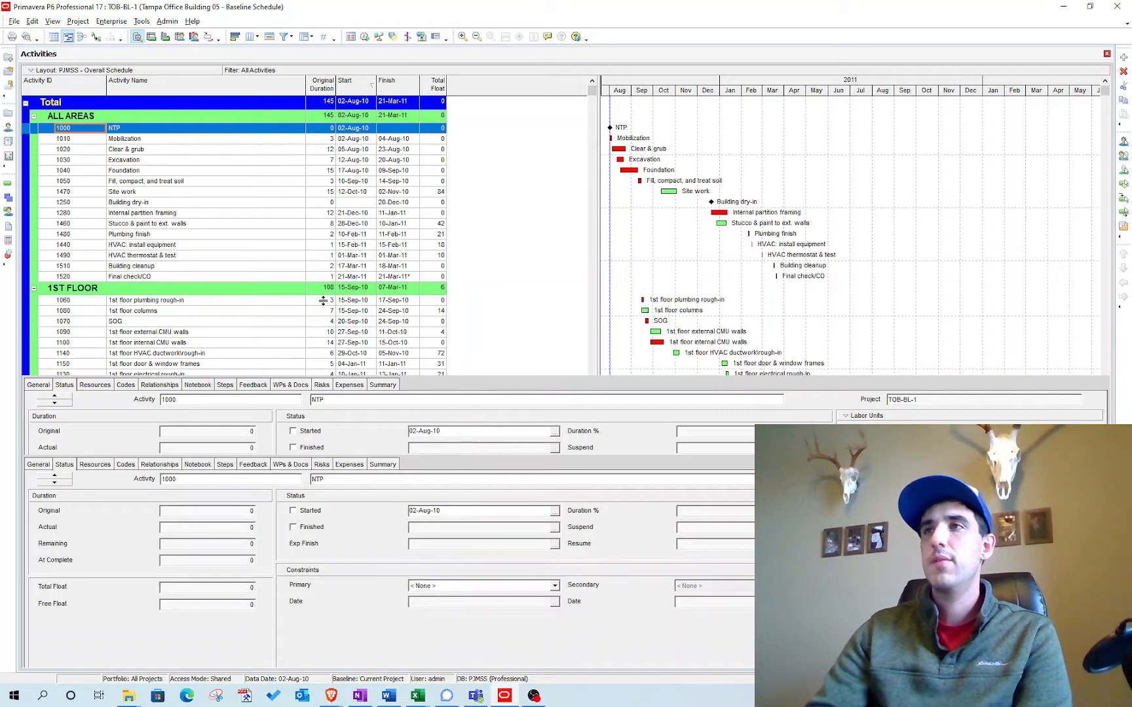
Add an activity user defined field titled "Budgeted Cost (UDF)" with the Cost data type, and close the field definitions.
click(292, 213)
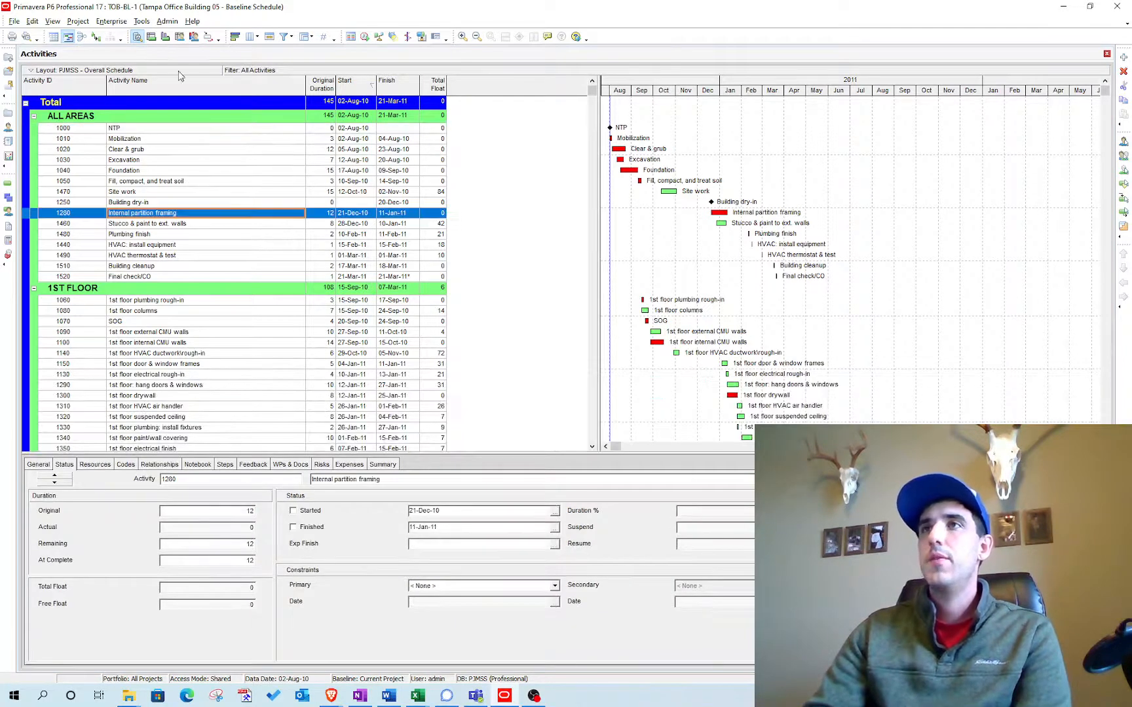
click(117, 24)
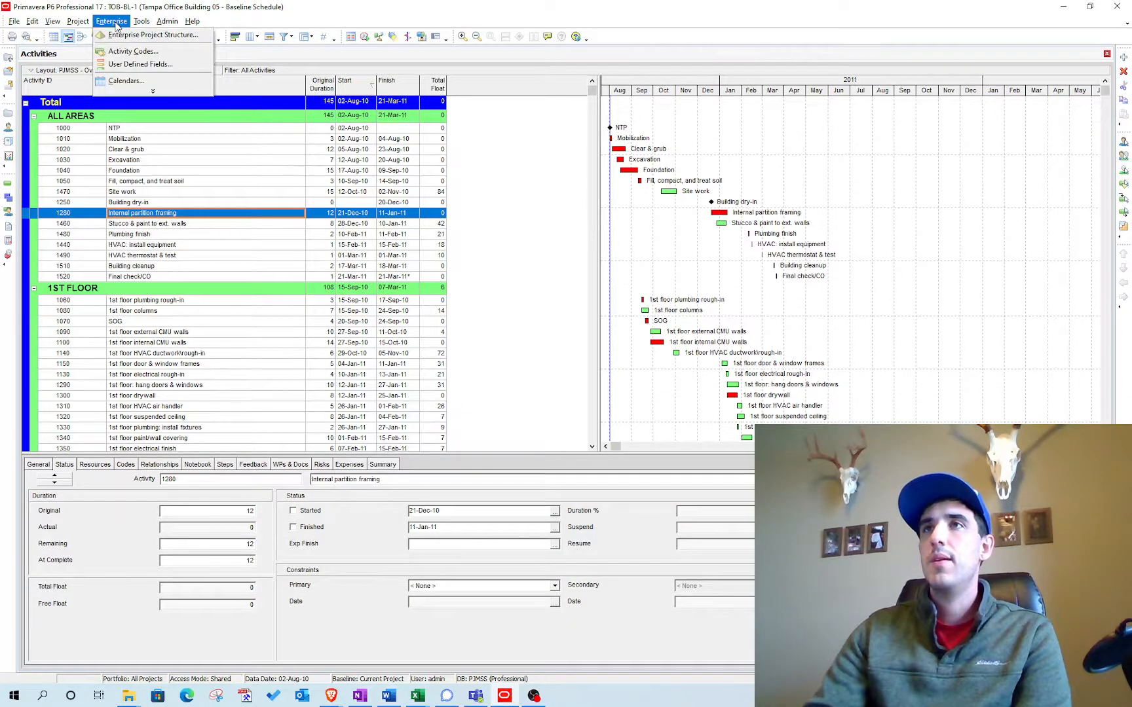
click(144, 64)
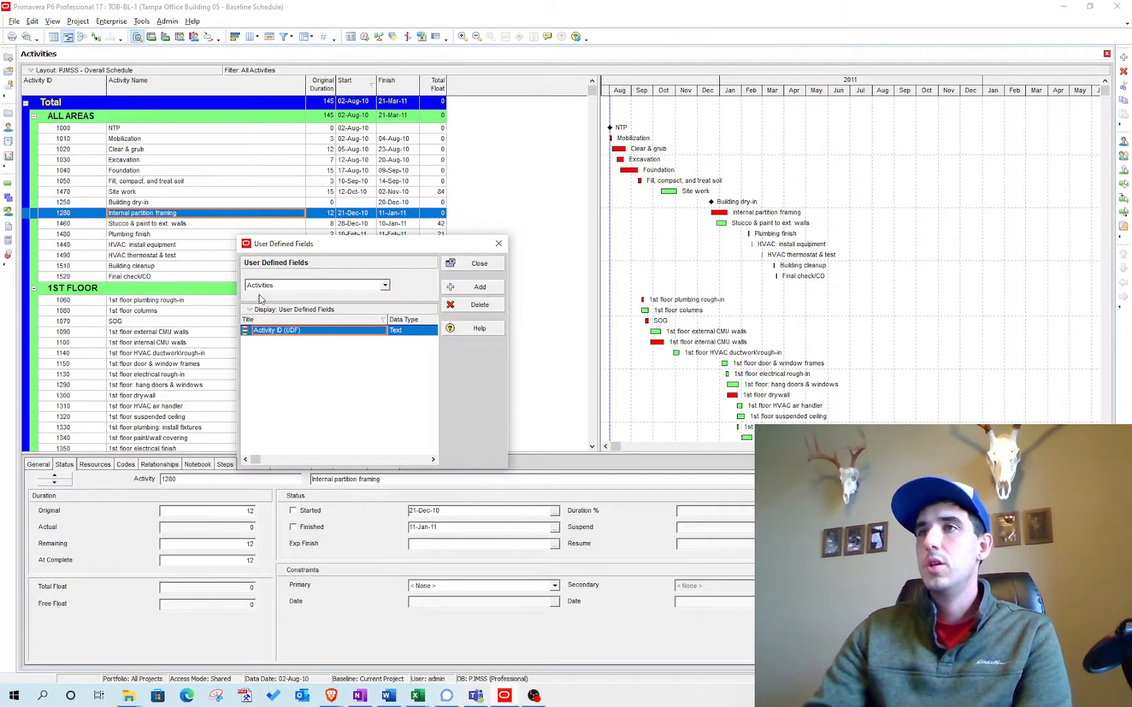
click(480, 286)
click(316, 330)
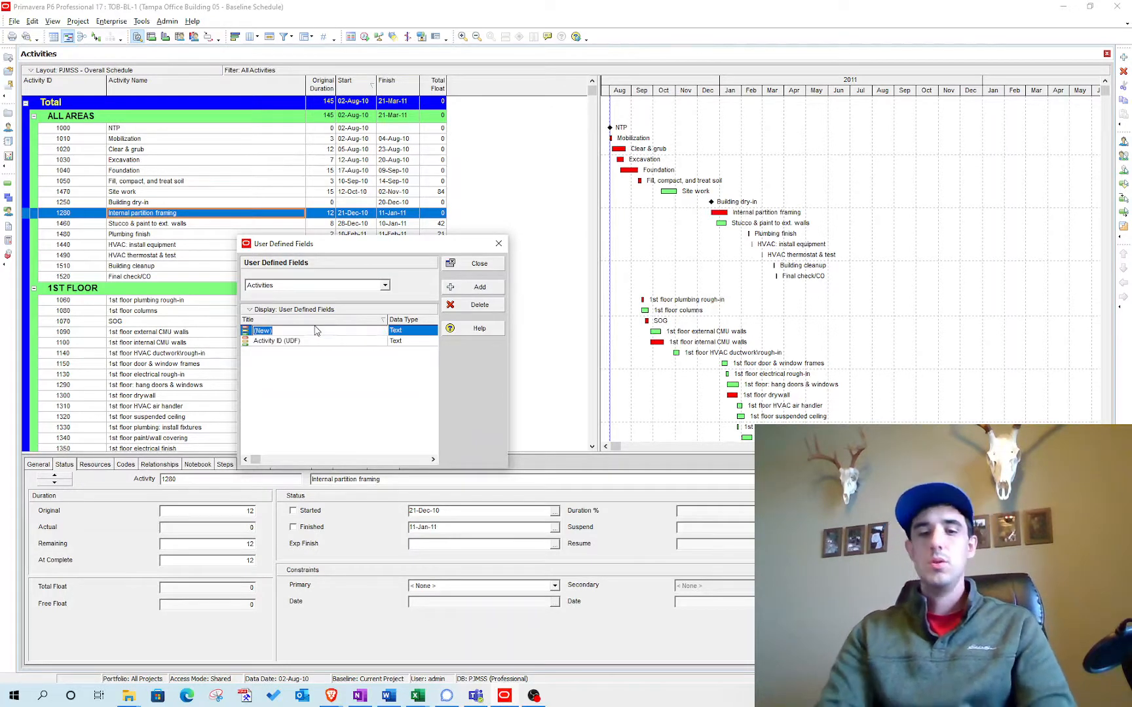
text(Budgeted )
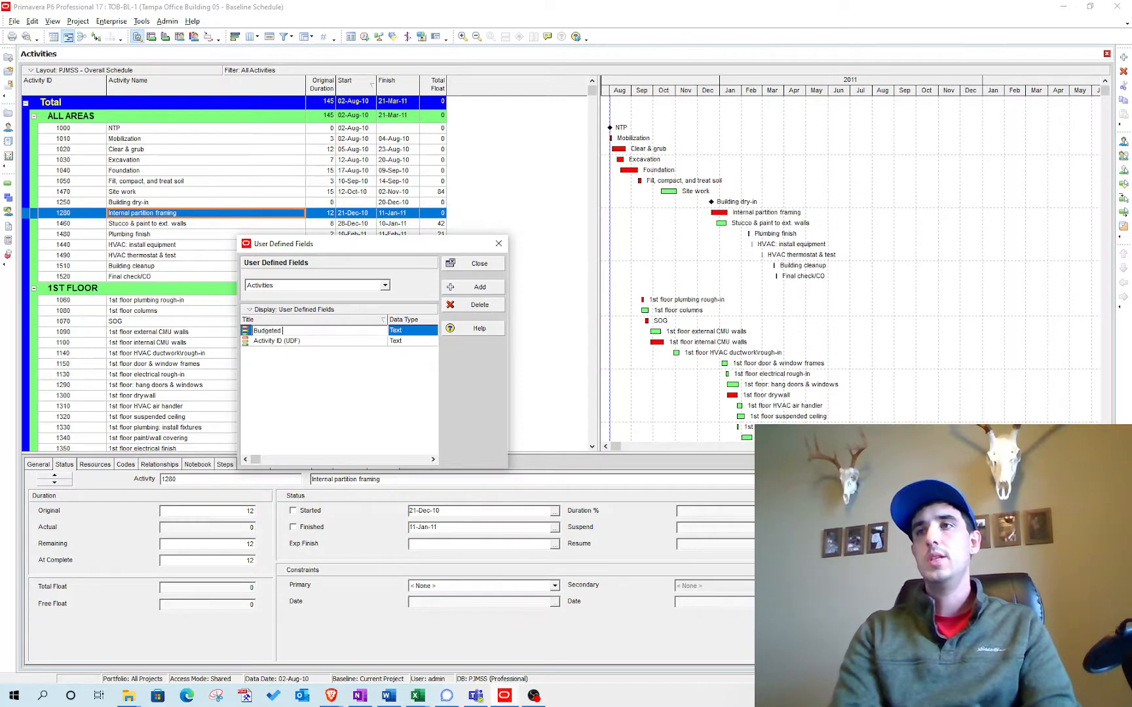
text(Cost (UDF)
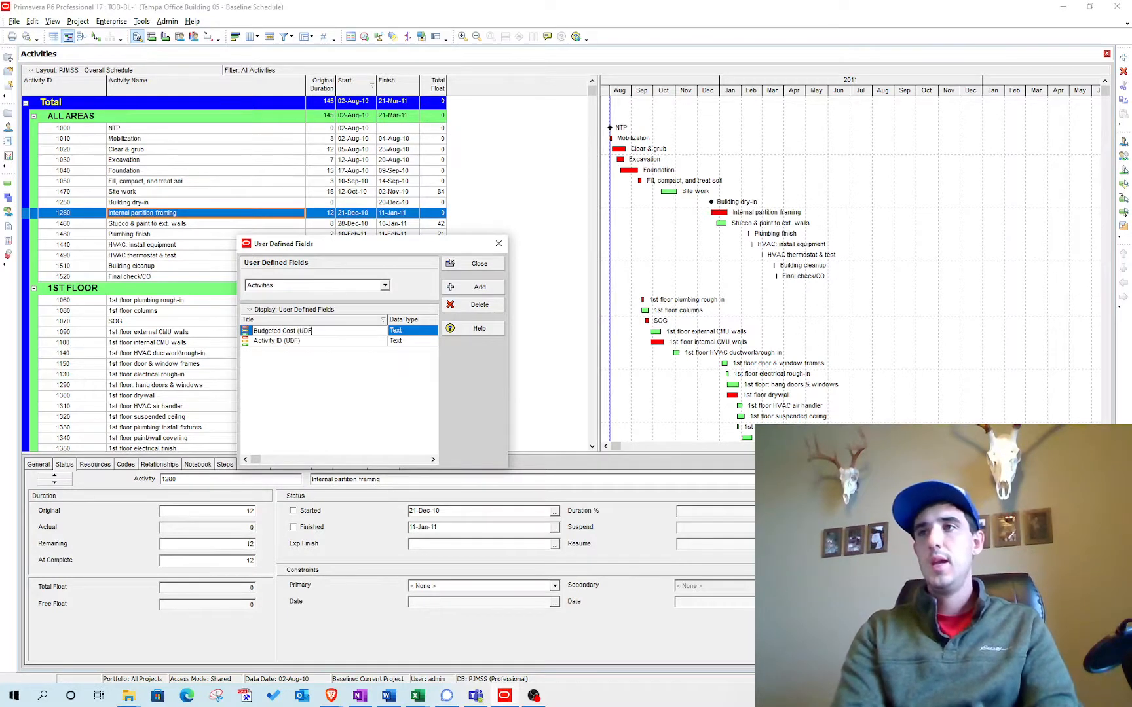
text())
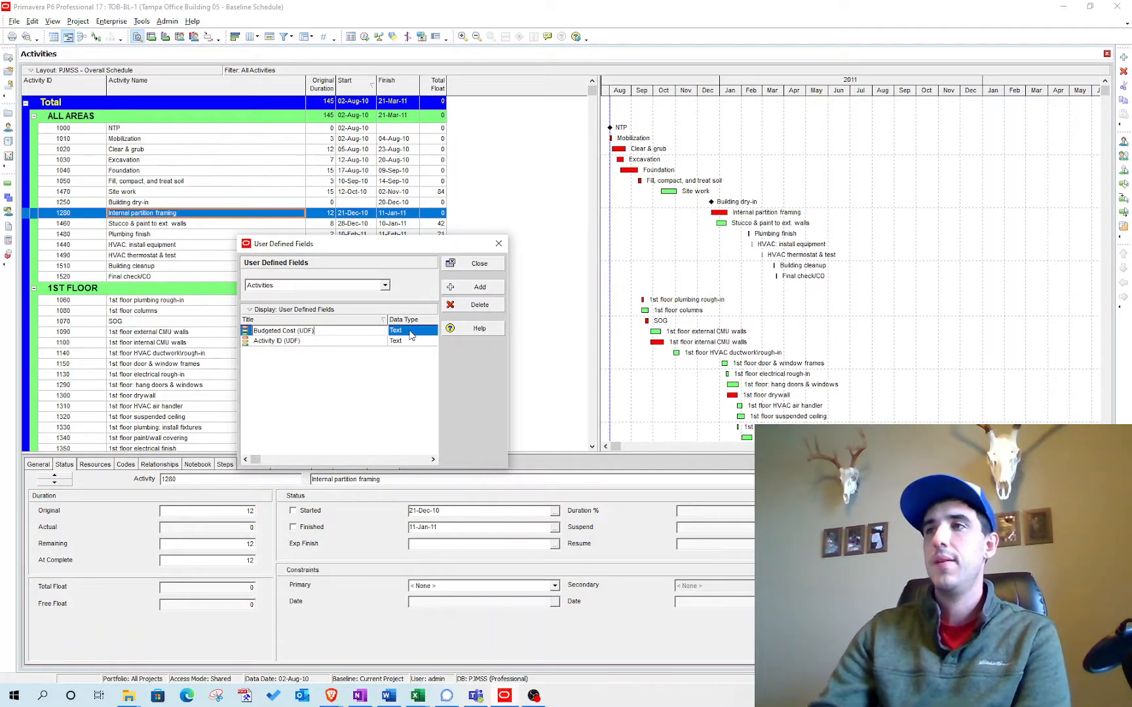
click(411, 335)
click(405, 342)
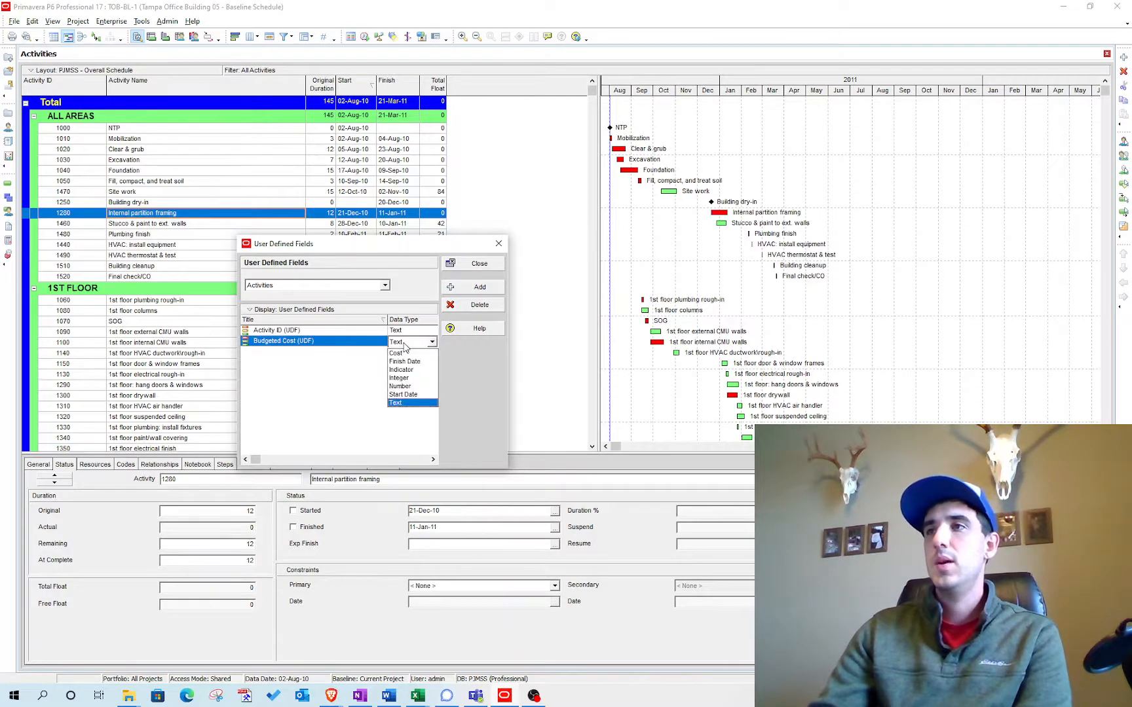
click(410, 354)
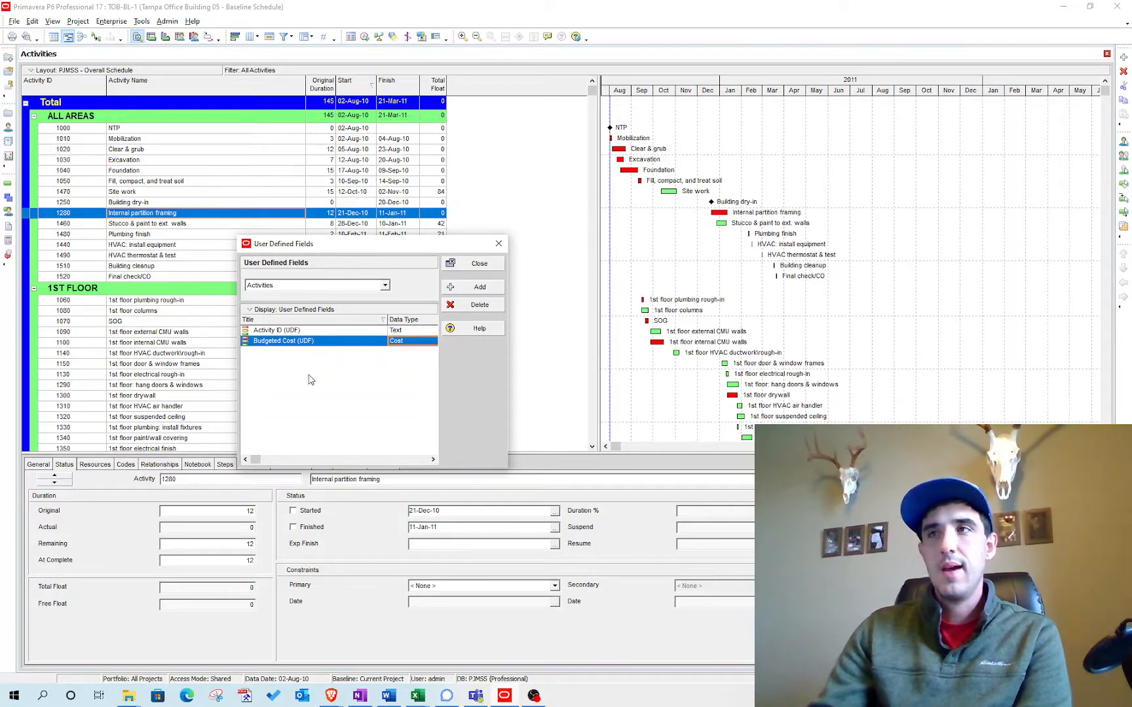
click(495, 268)
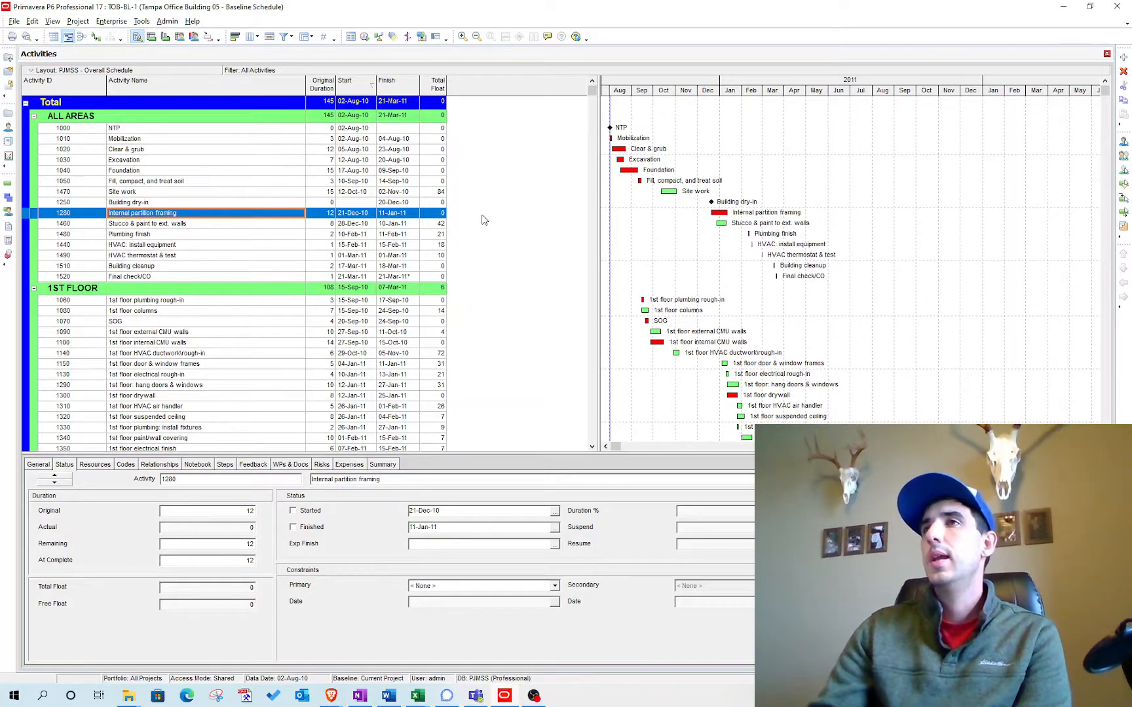
Add another activity user defined field titled "Actual Total Cost (UDF)" and set its data type to Cost.
click(111, 21)
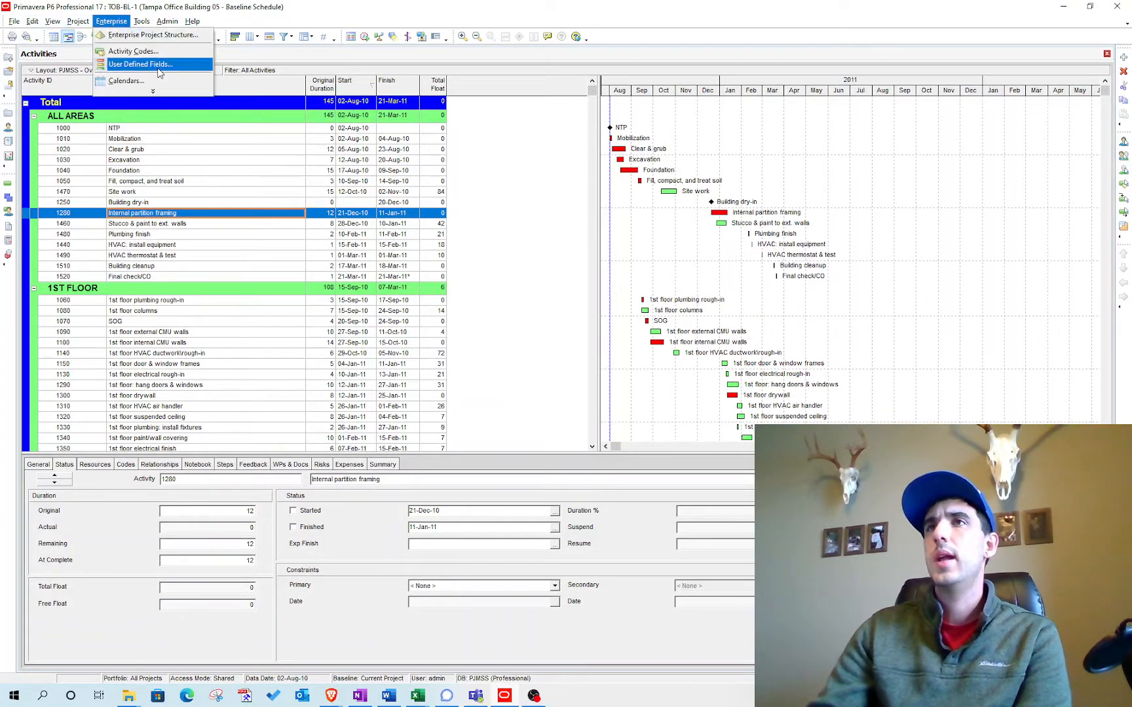
click(158, 68)
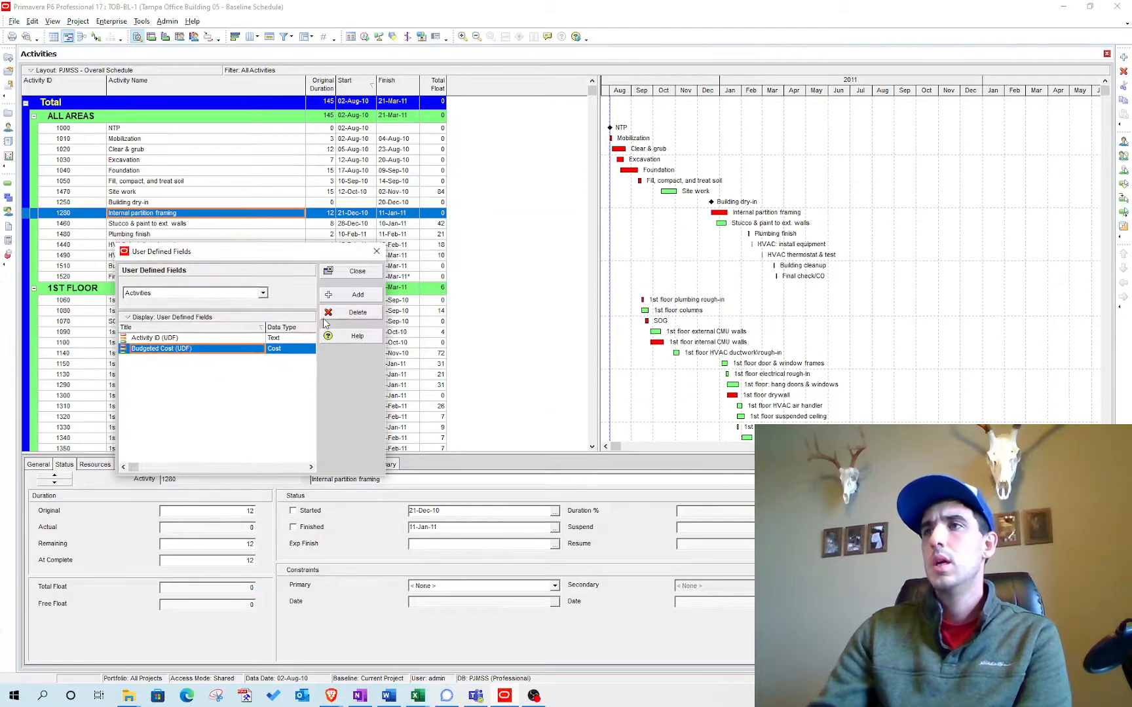
click(354, 295)
click(182, 338)
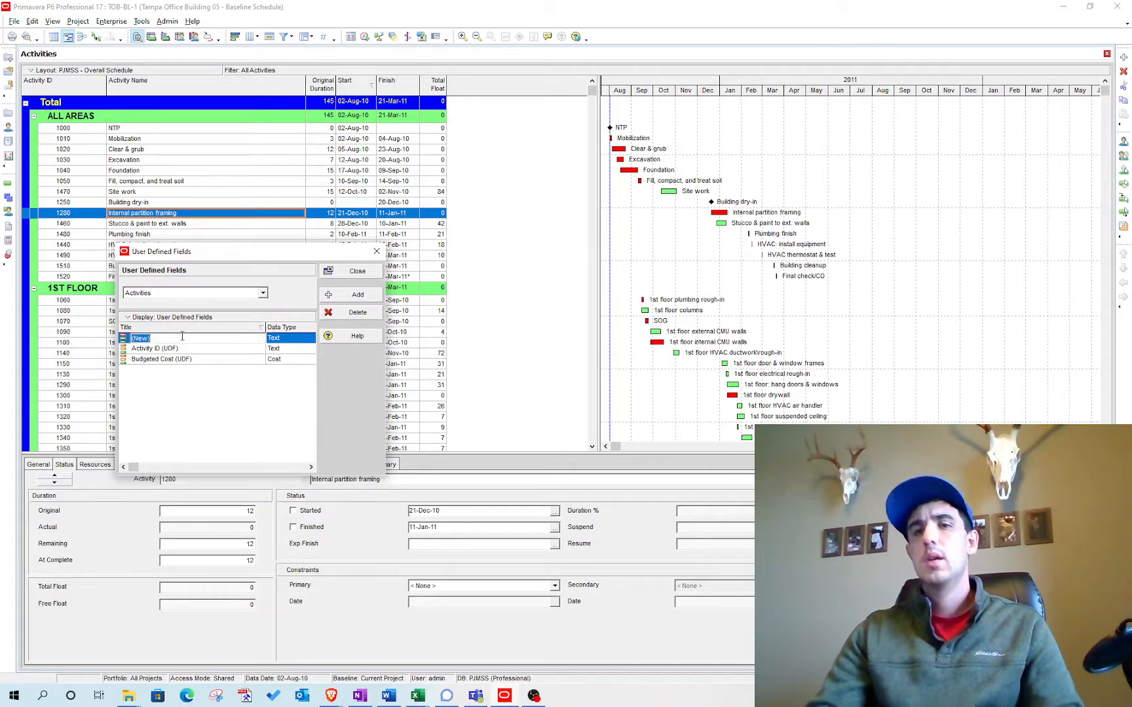
text(Ad)
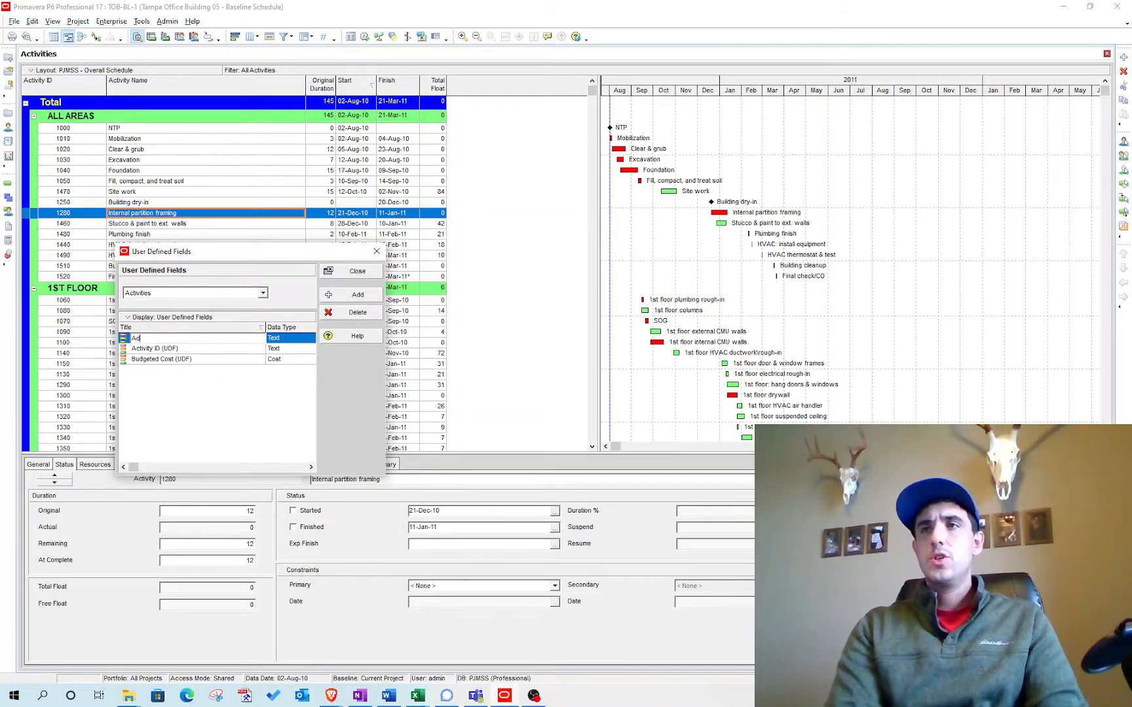
text(tual)
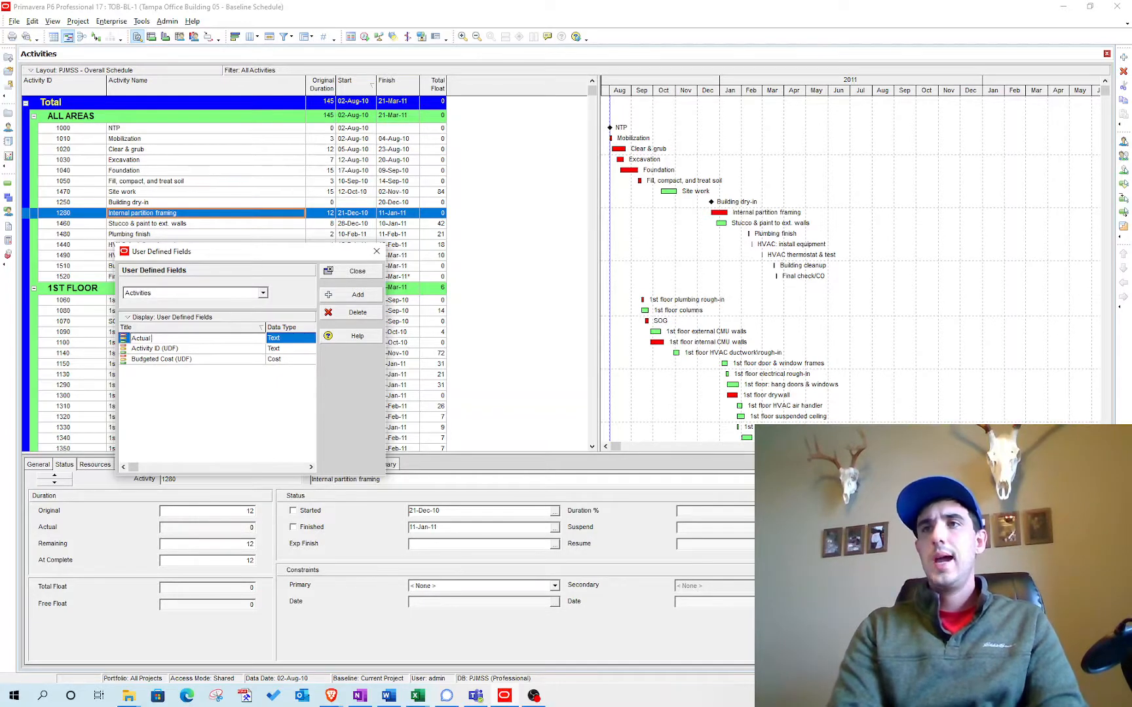
text( Total Cost)
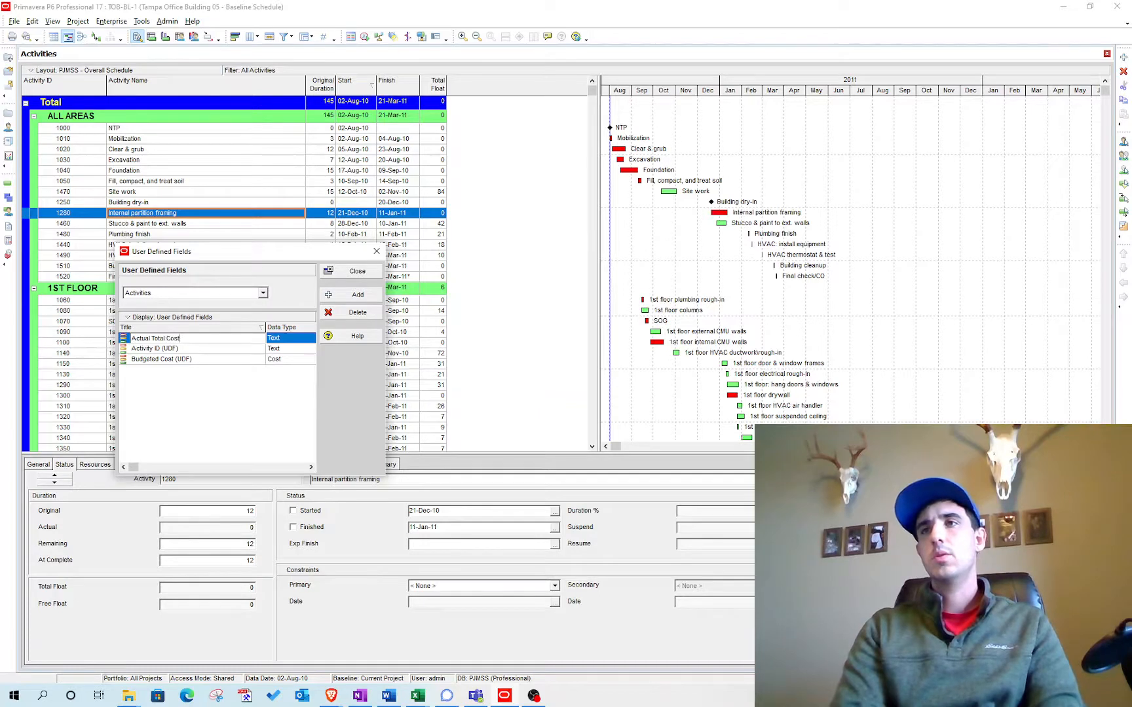
text( (UDF)
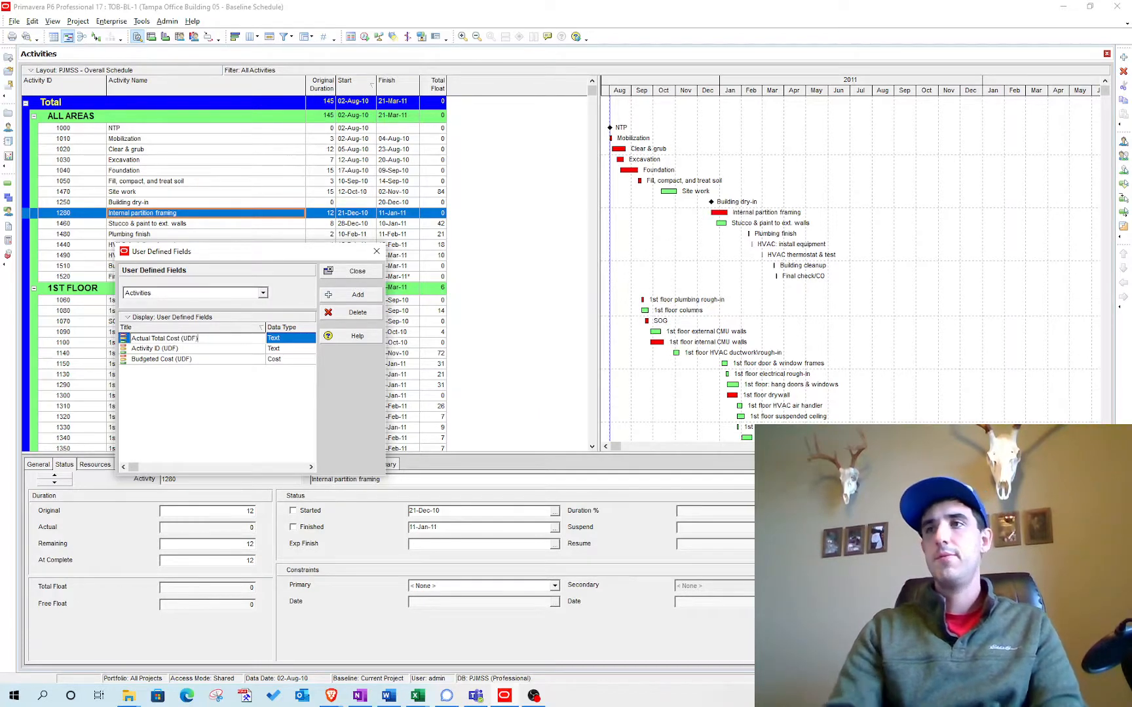
click(275, 387)
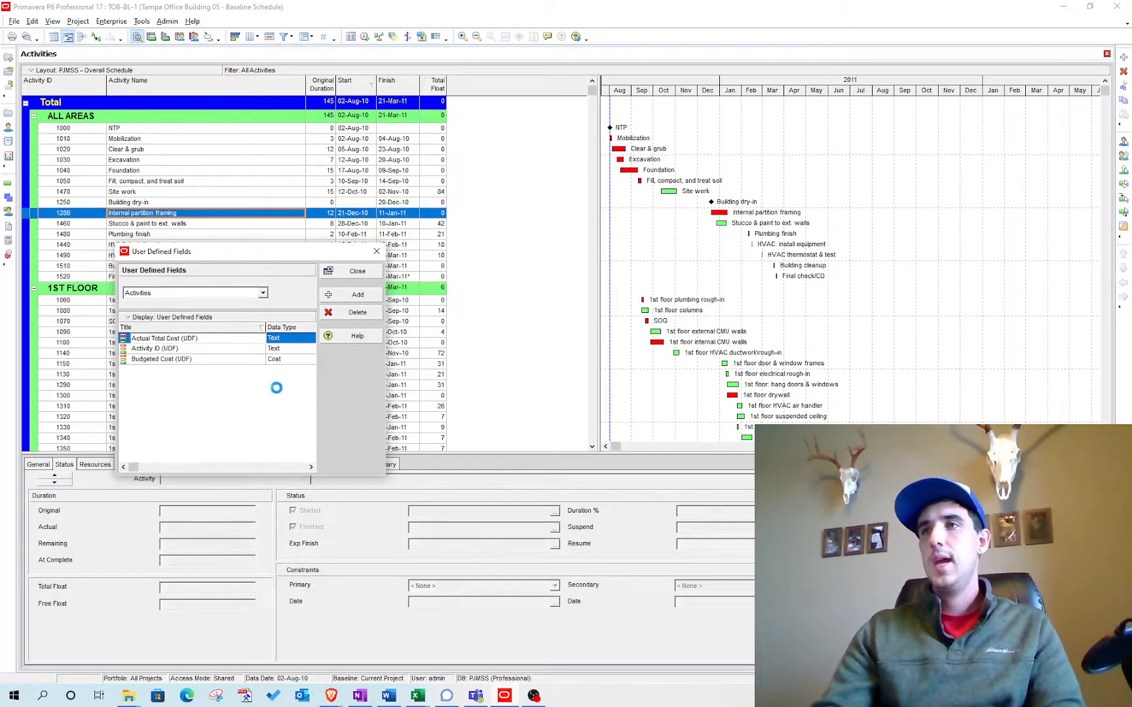
double_click(287, 351)
click(274, 361)
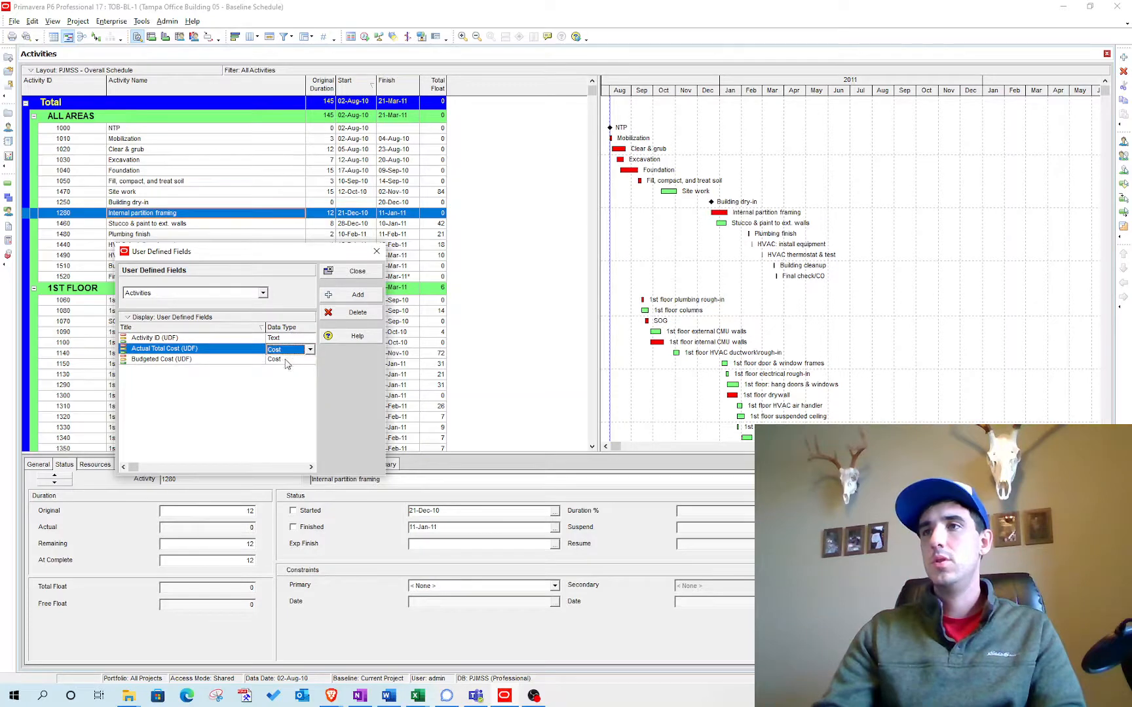
Add an activity user defined field titled "Remaining Total Cost (UDF)" with the Cost data type, and close the field definitions.
click(354, 294)
click(162, 338)
click(162, 338)
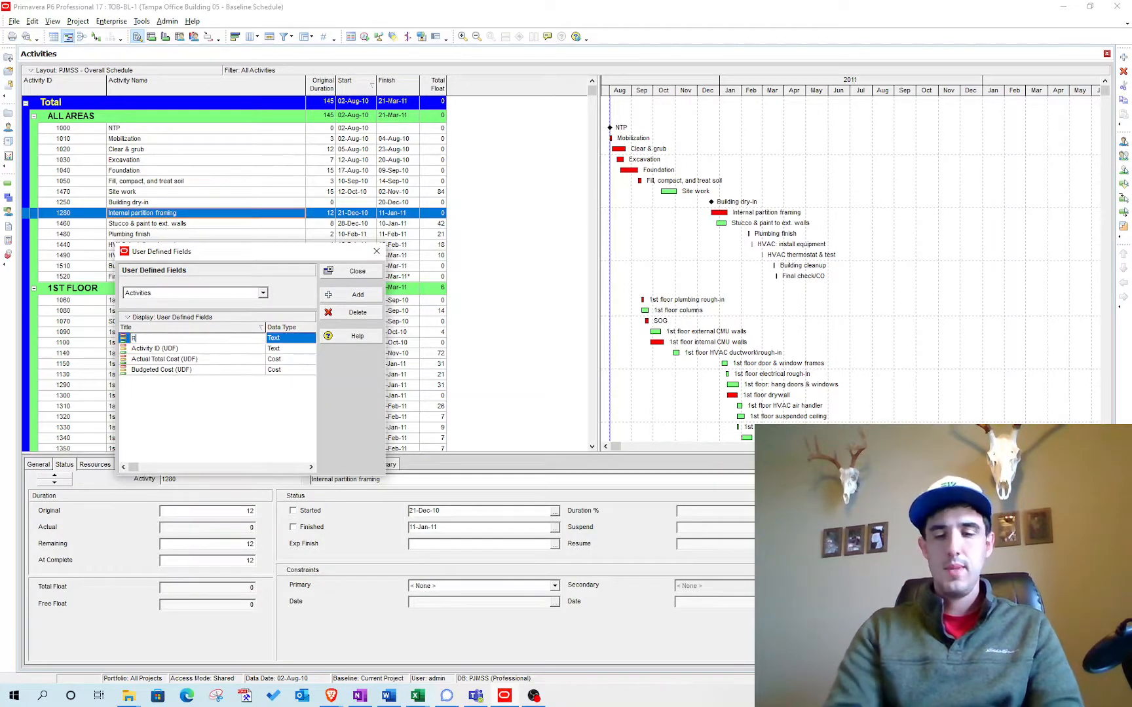
text(Renm)
text(ining Total)
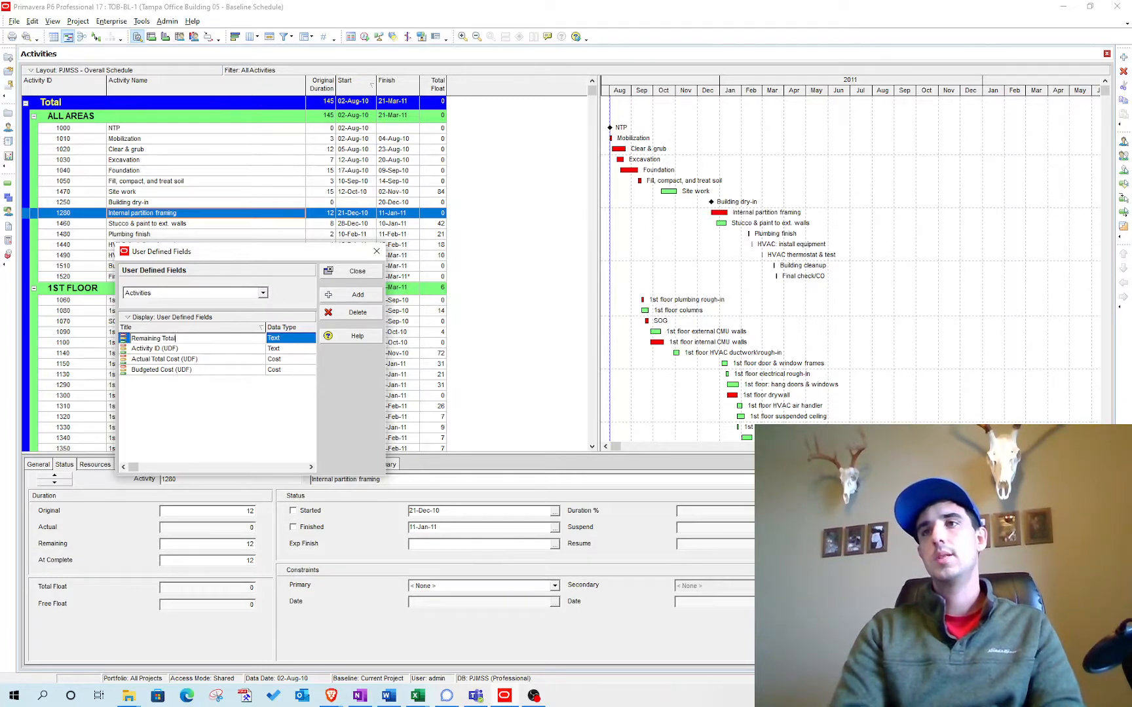
text( Cost (UDF))
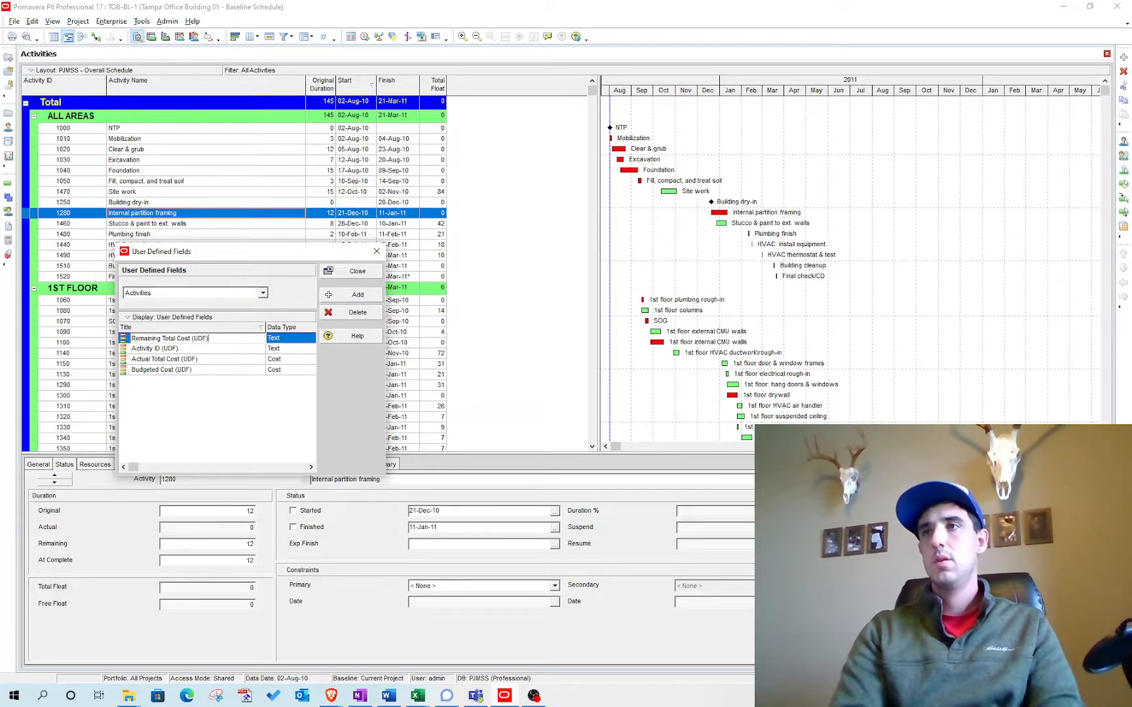
key(Return)
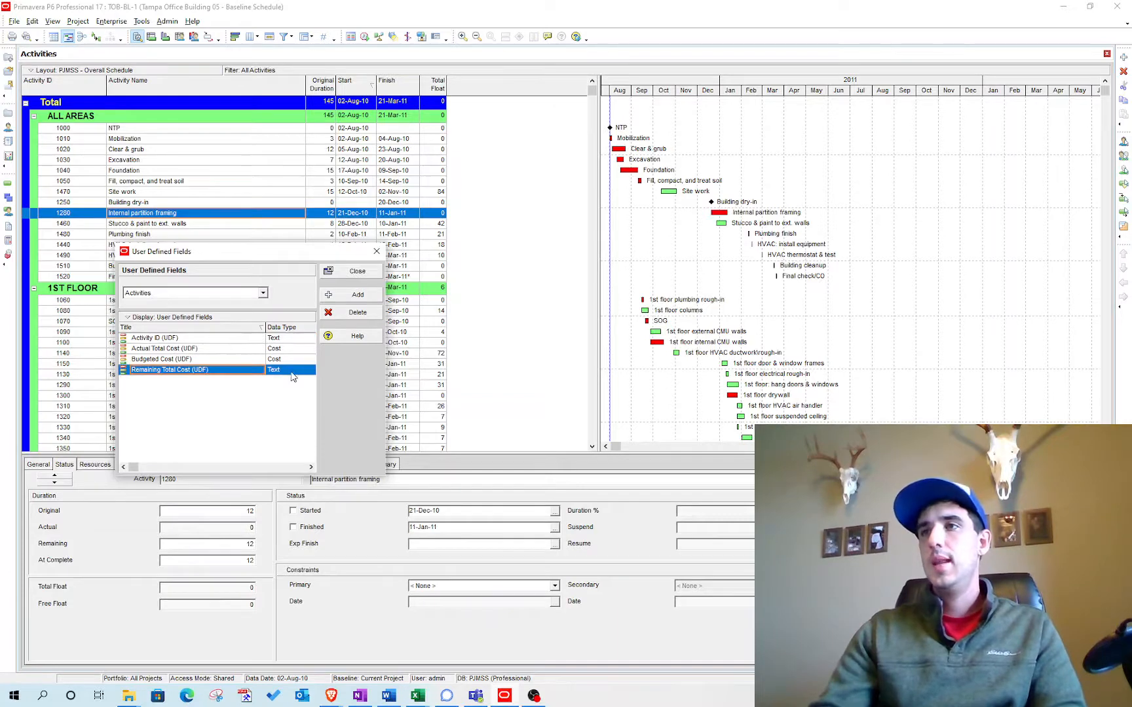
click(293, 372)
click(293, 382)
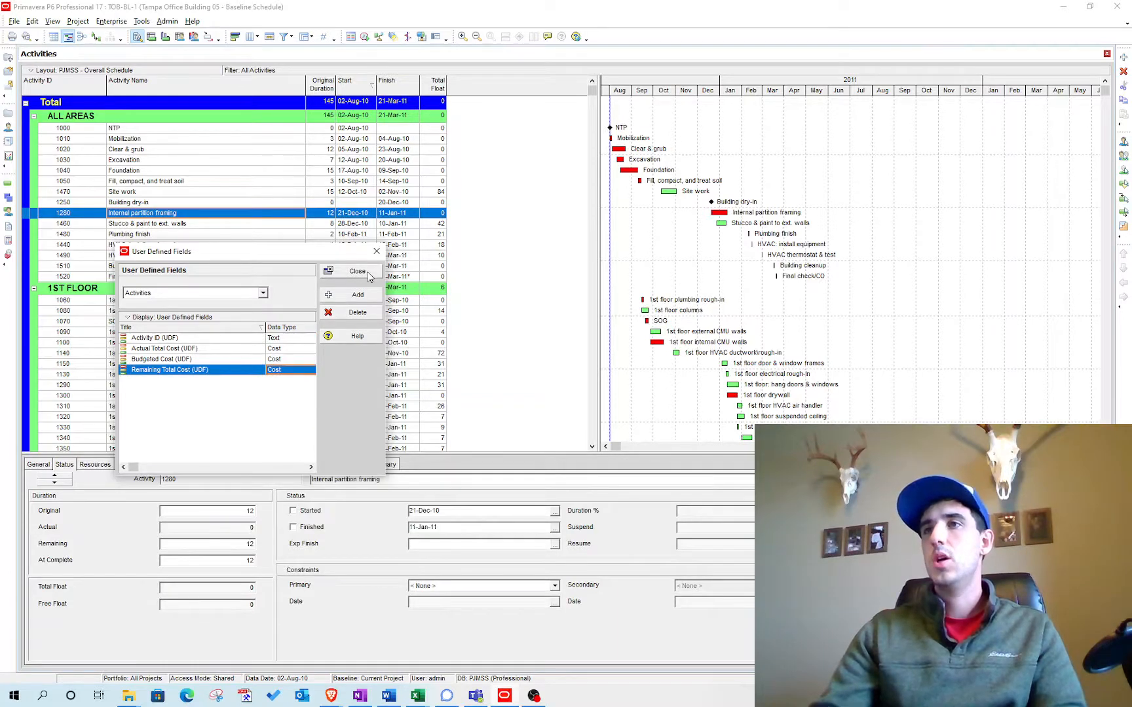
click(368, 272)
Add the Budgeted Cost (UDF), Actual Total Cost (UDF) and Remaining Total Cost (UDF) columns to the activity table and widen the table to fit them.
right_click(491, 232)
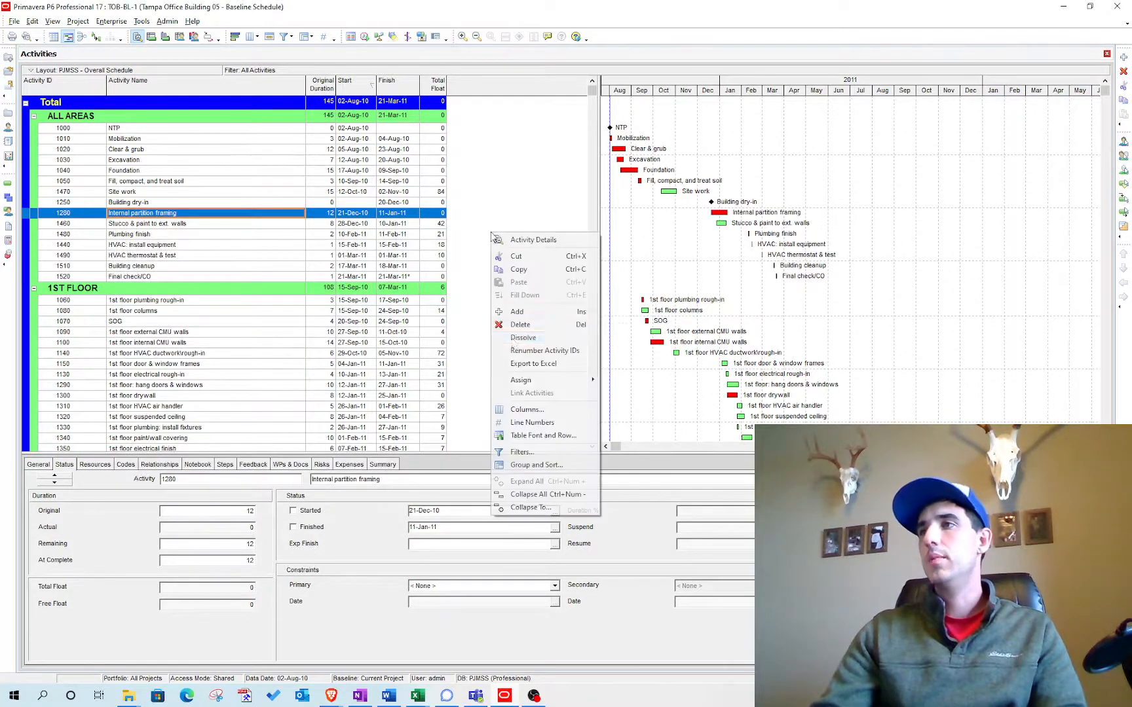
click(536, 410)
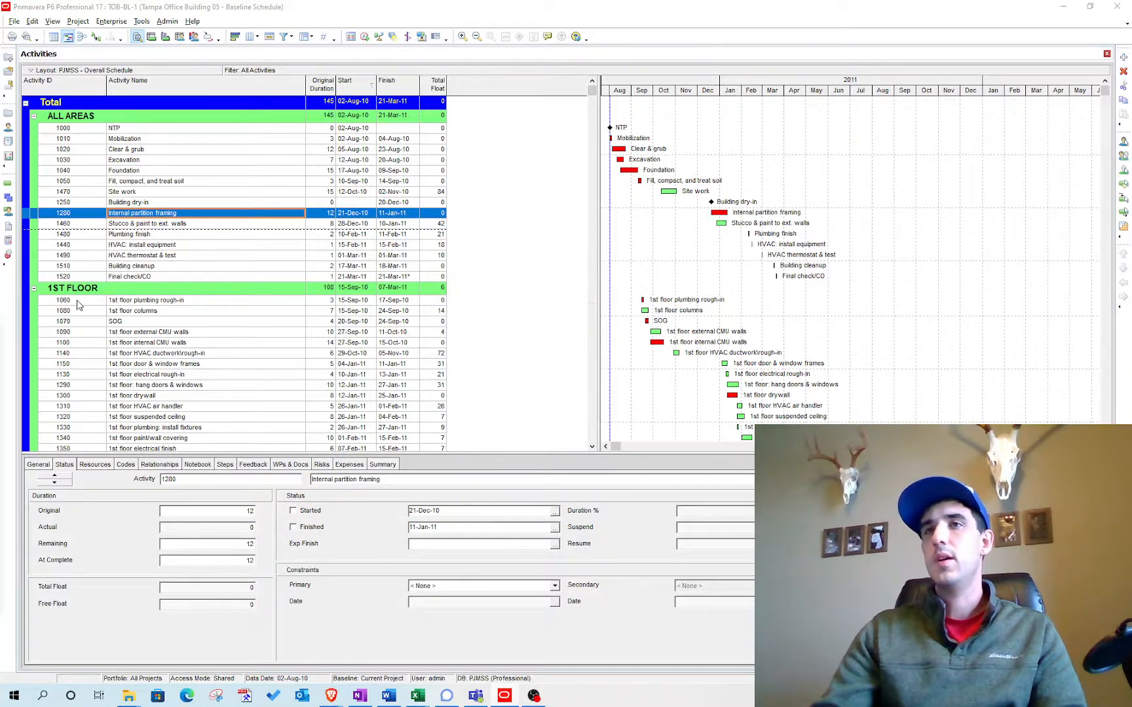
click(326, 392)
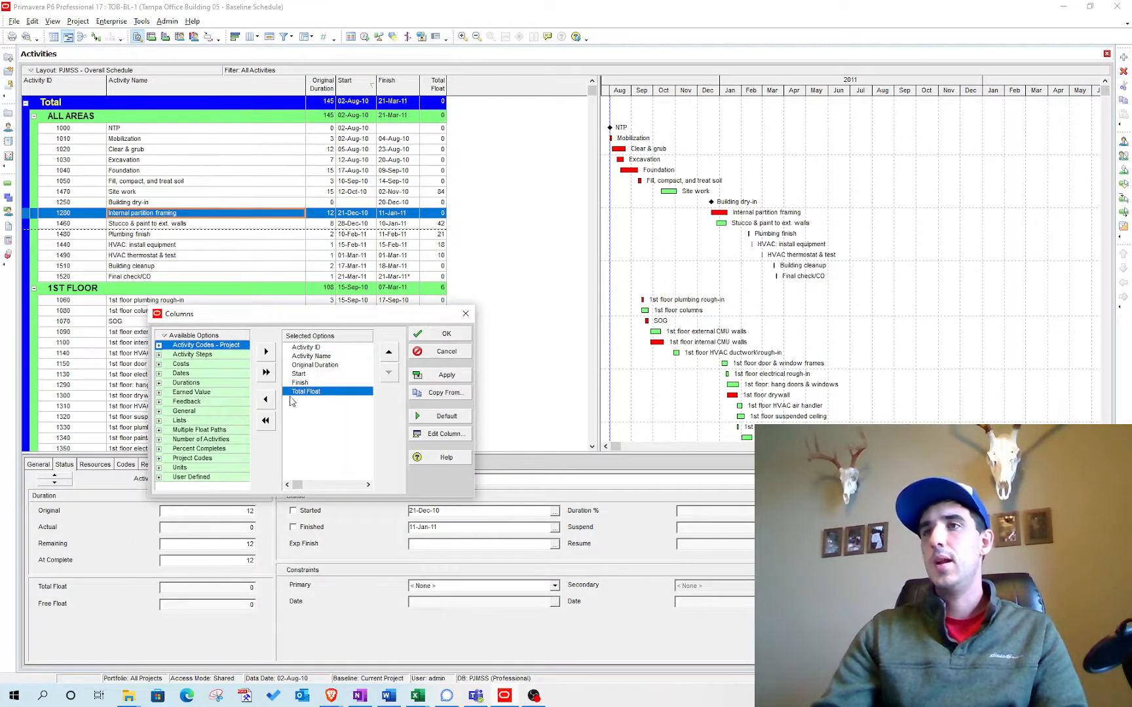
click(188, 478)
double_click(189, 478)
click(205, 391)
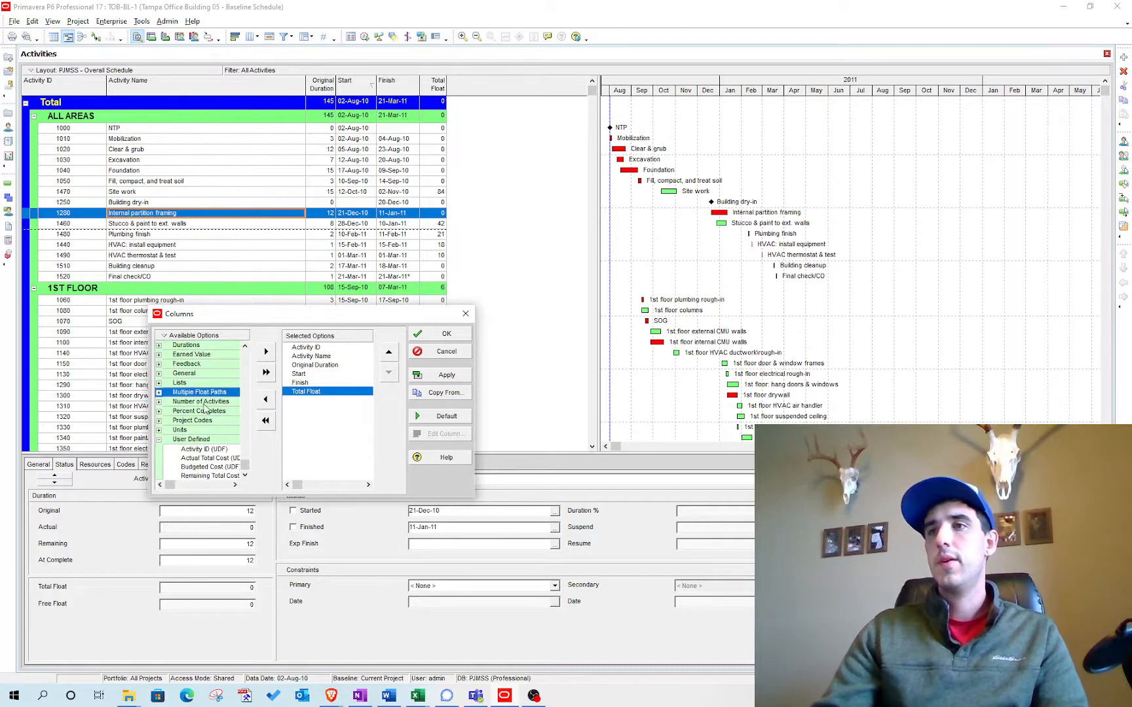
click(204, 467)
double_click(207, 467)
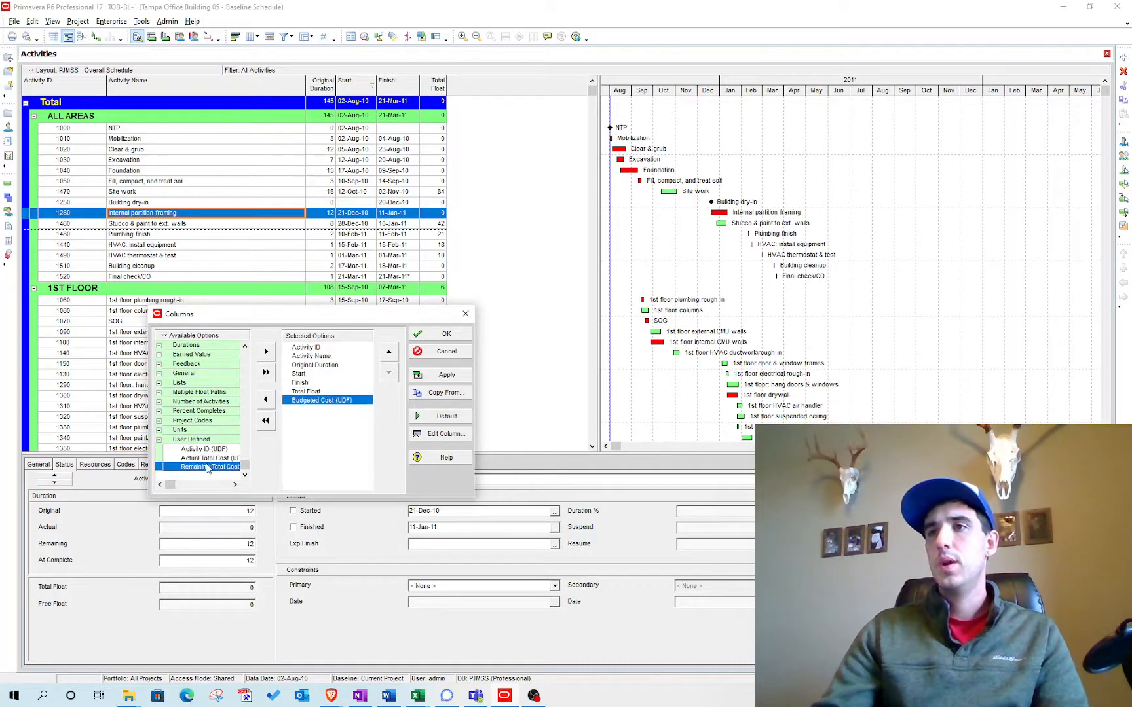
double_click(208, 460)
double_click(207, 467)
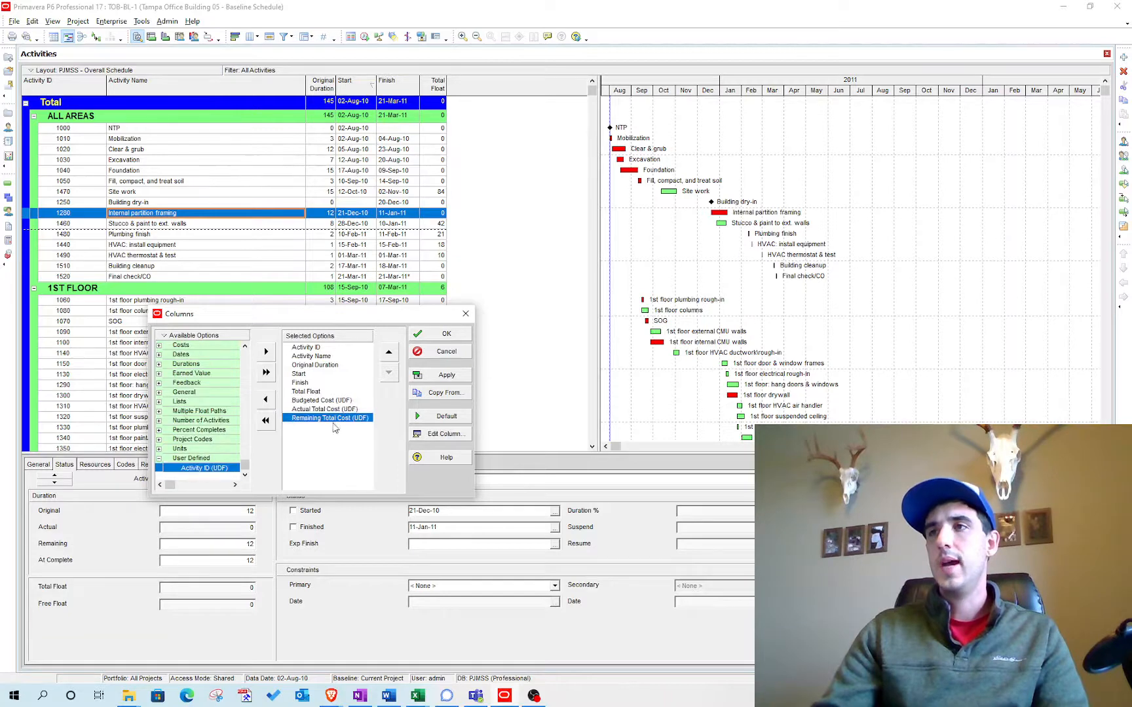
click(446, 376)
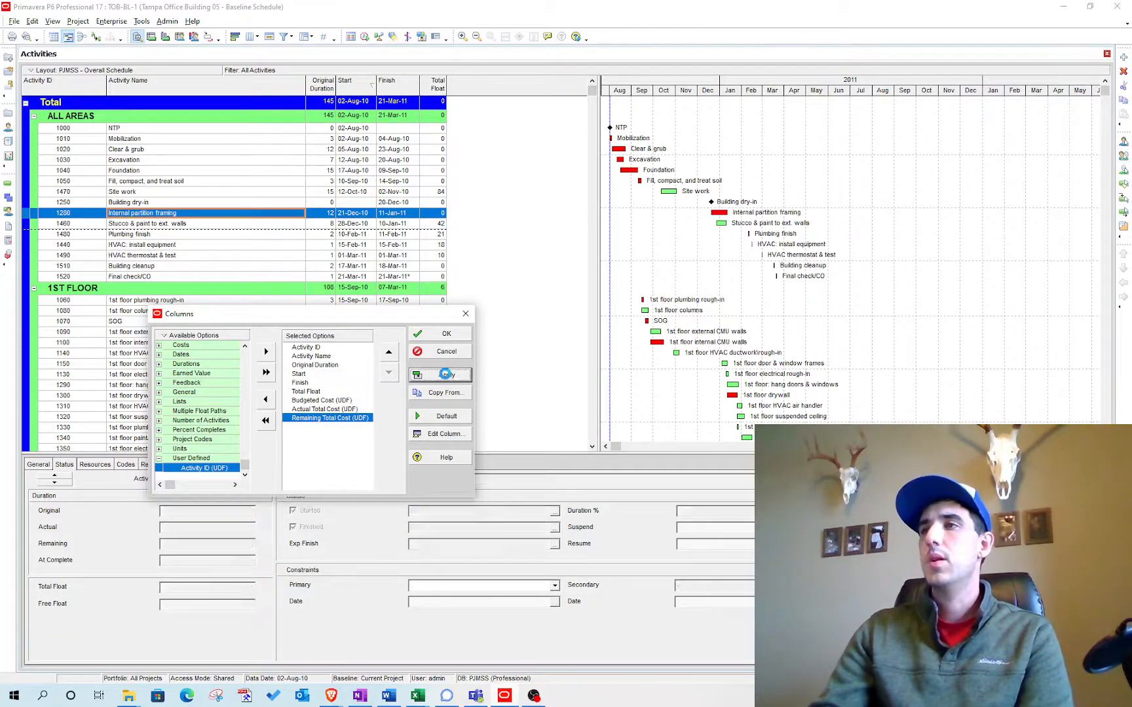
click(444, 334)
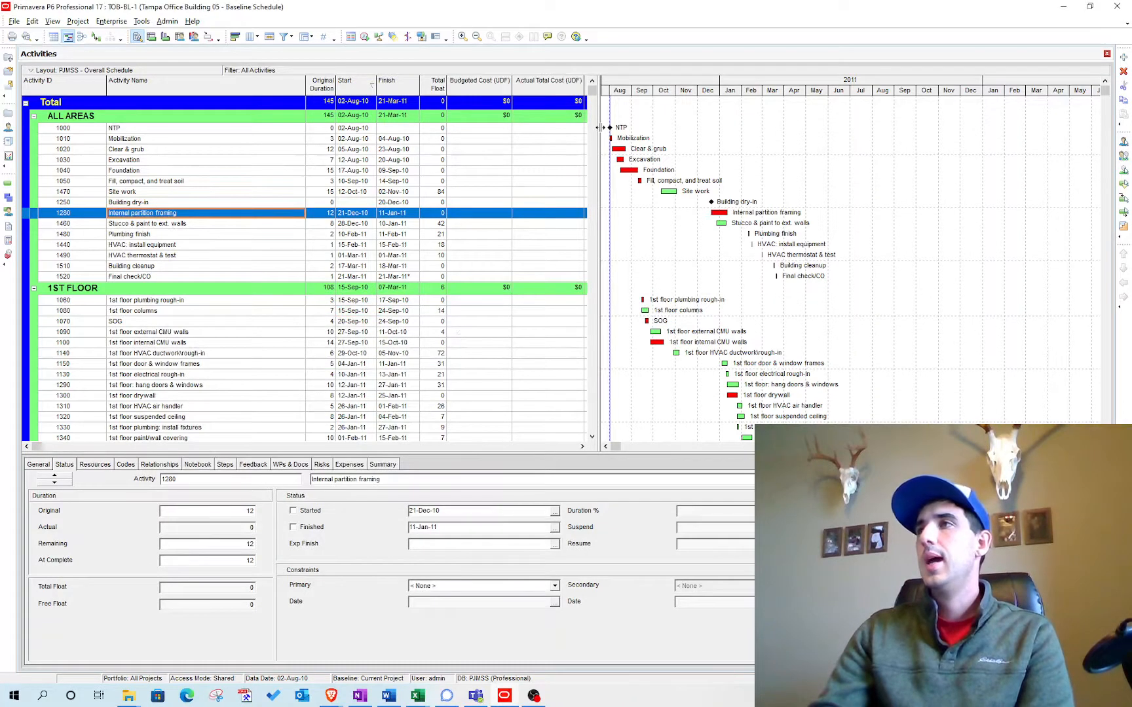
drag(598, 127, 693, 110)
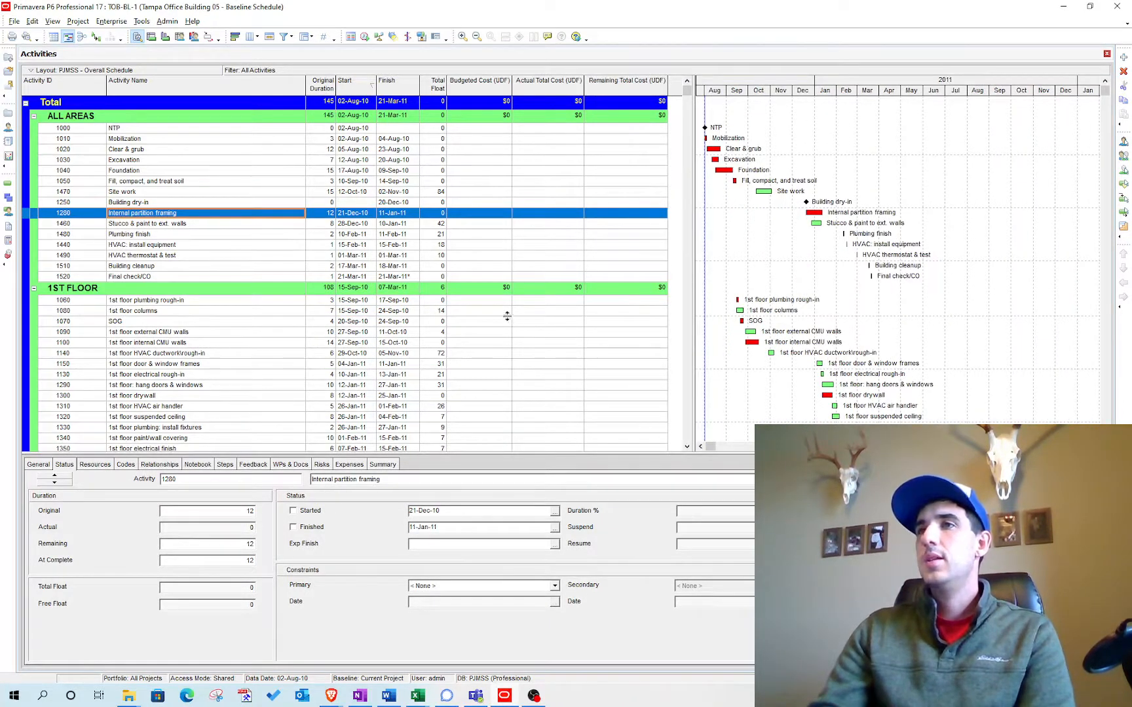
Set the Budgeted Cost (UDF) of the 1st floor plumbing rough-in activity to $5,000.
scroll(507, 317, down, 1)
click(485, 262)
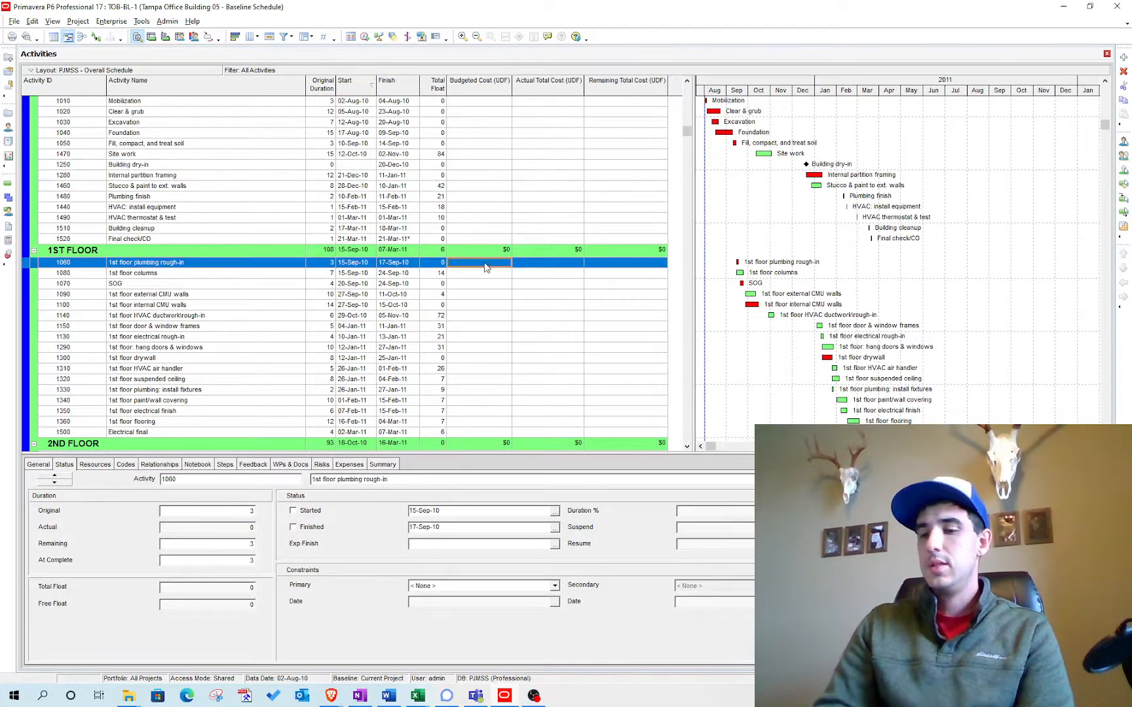
text(5,00)
text(000)
key(Return)
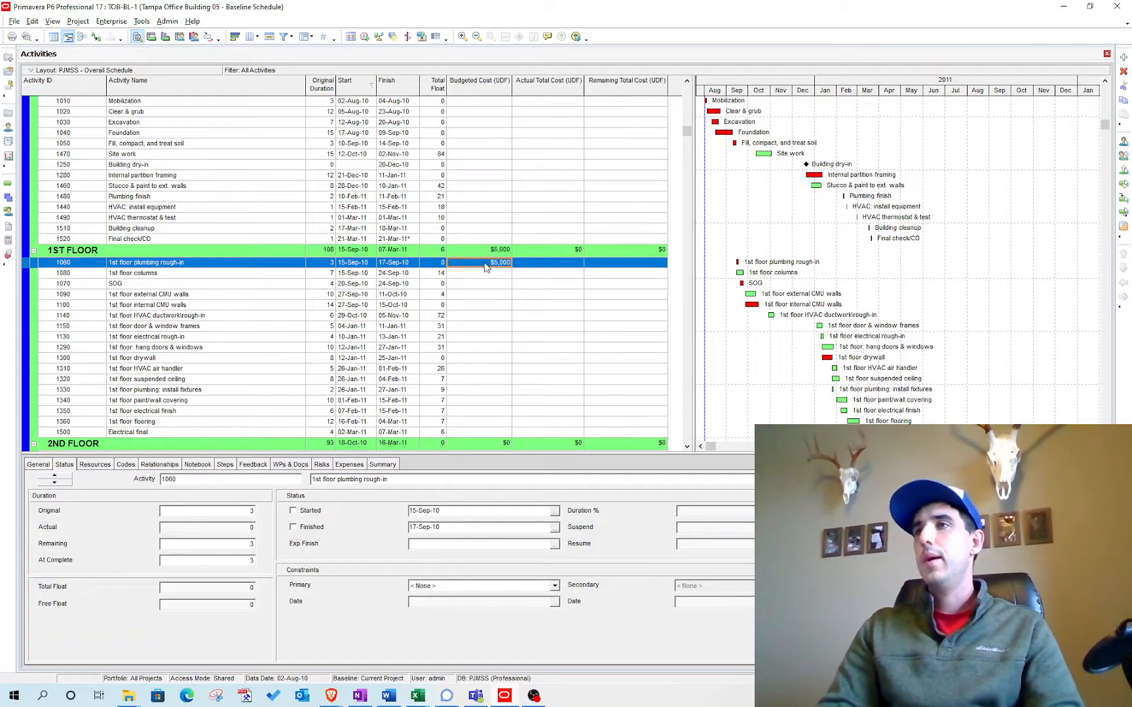
Set the Budgeted Cost (UDF) of 1st floor columns to $10,000 and fill it down through the 1st floor suspended ceiling activity.
key(Down)
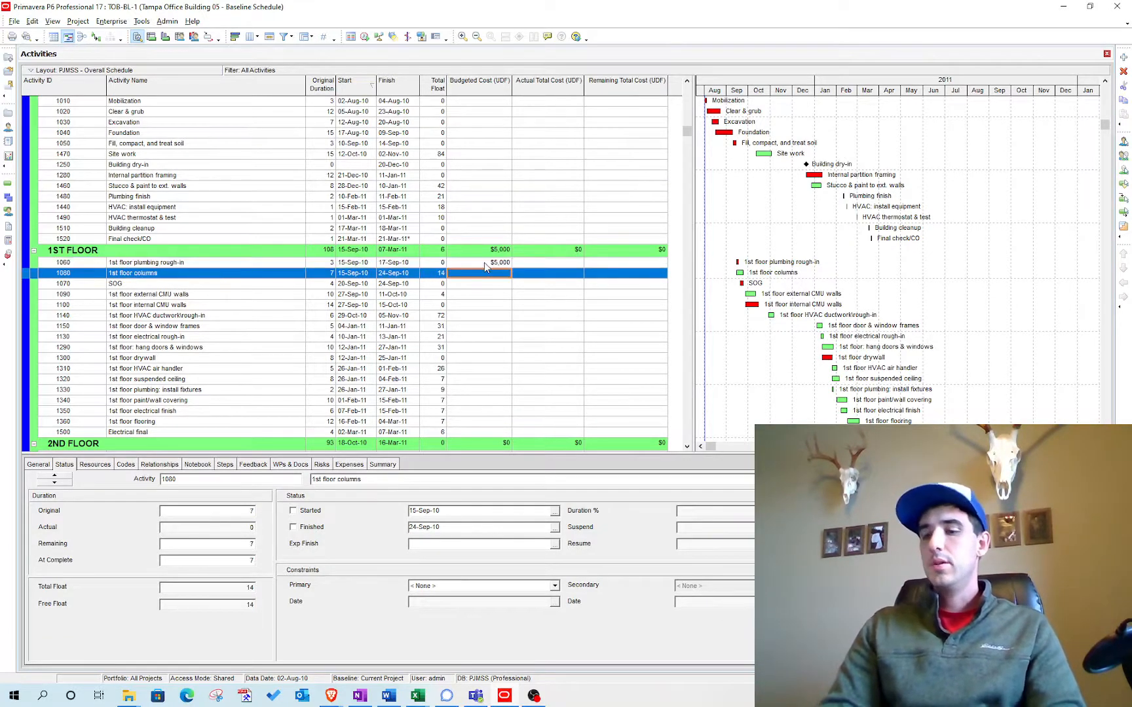
text(10000)
key(Return)
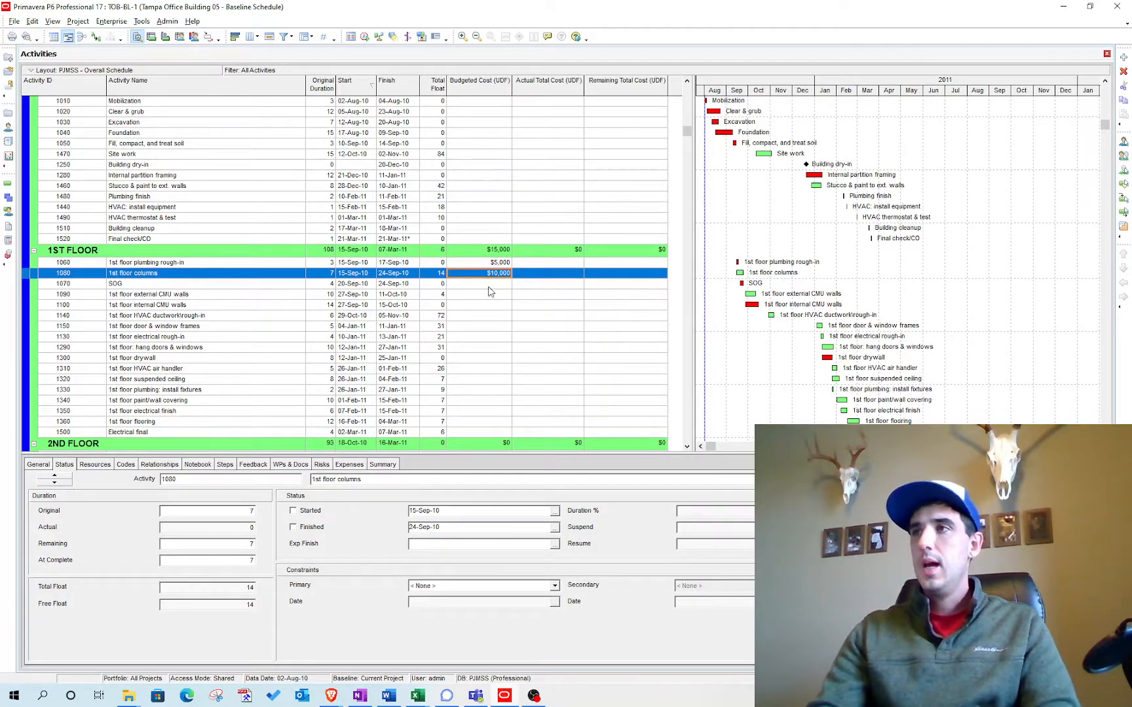
shift+click(486, 382)
right_click(486, 380)
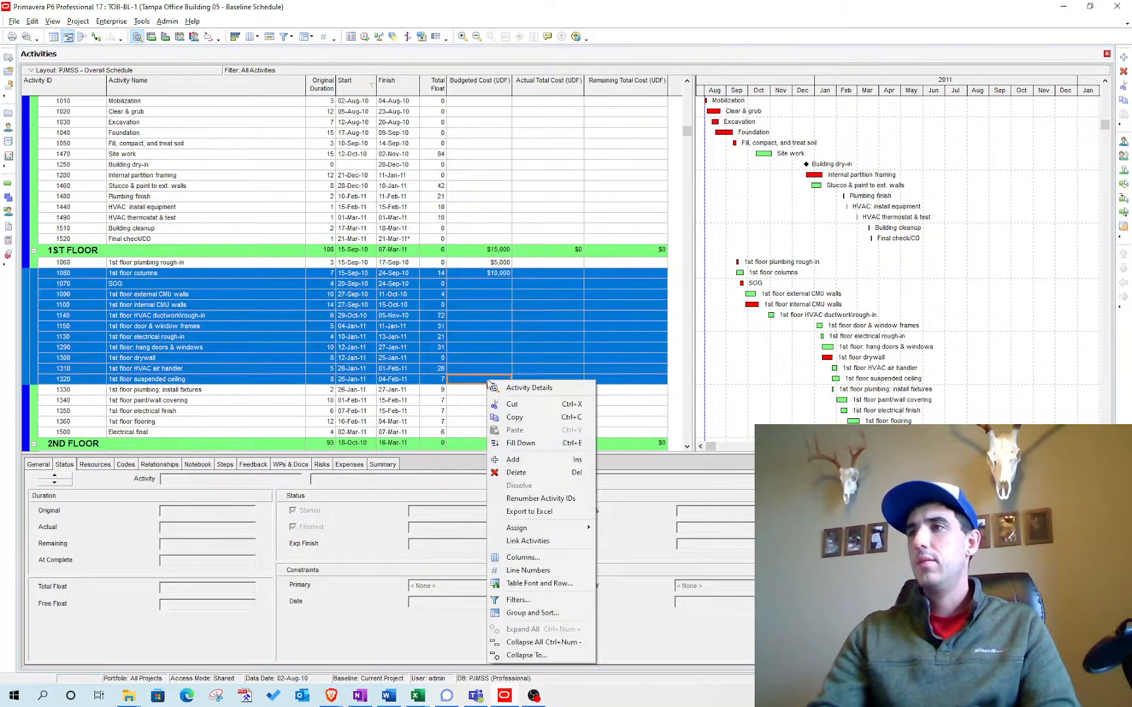
click(522, 443)
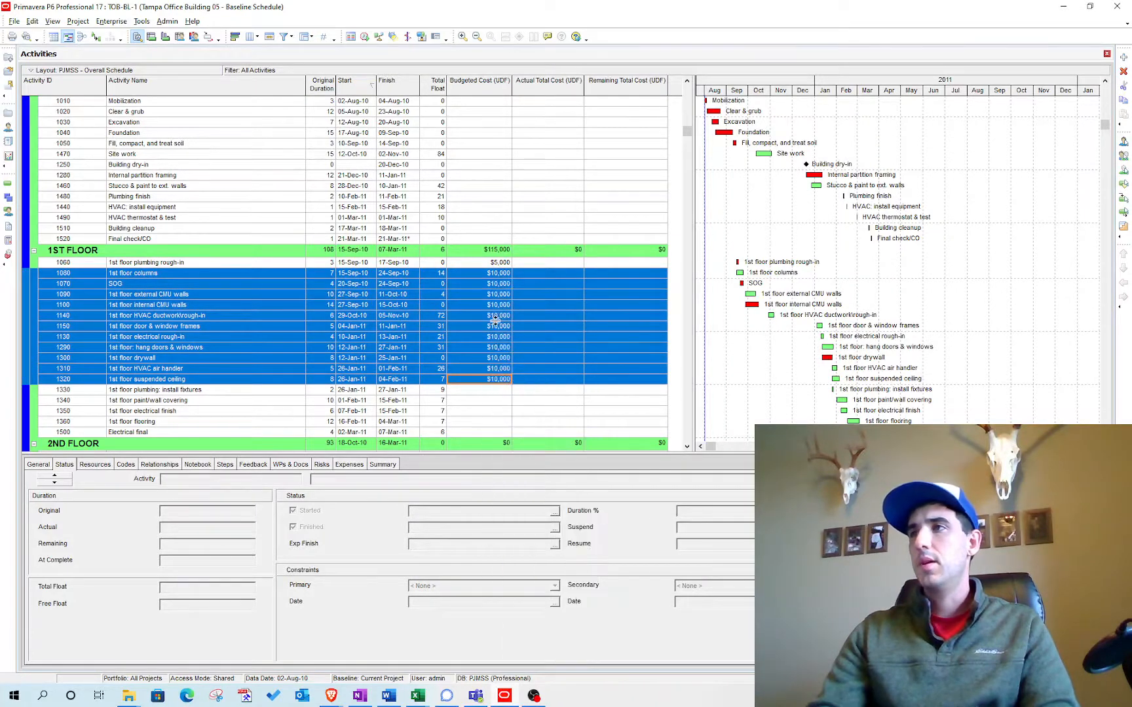
click(484, 321)
Fill the $10,000 Budgeted Cost (UDF) down from 1st floor suspended ceiling through the Soffit & facia activity in the Roof Level group.
scroll(484, 326, down, 7)
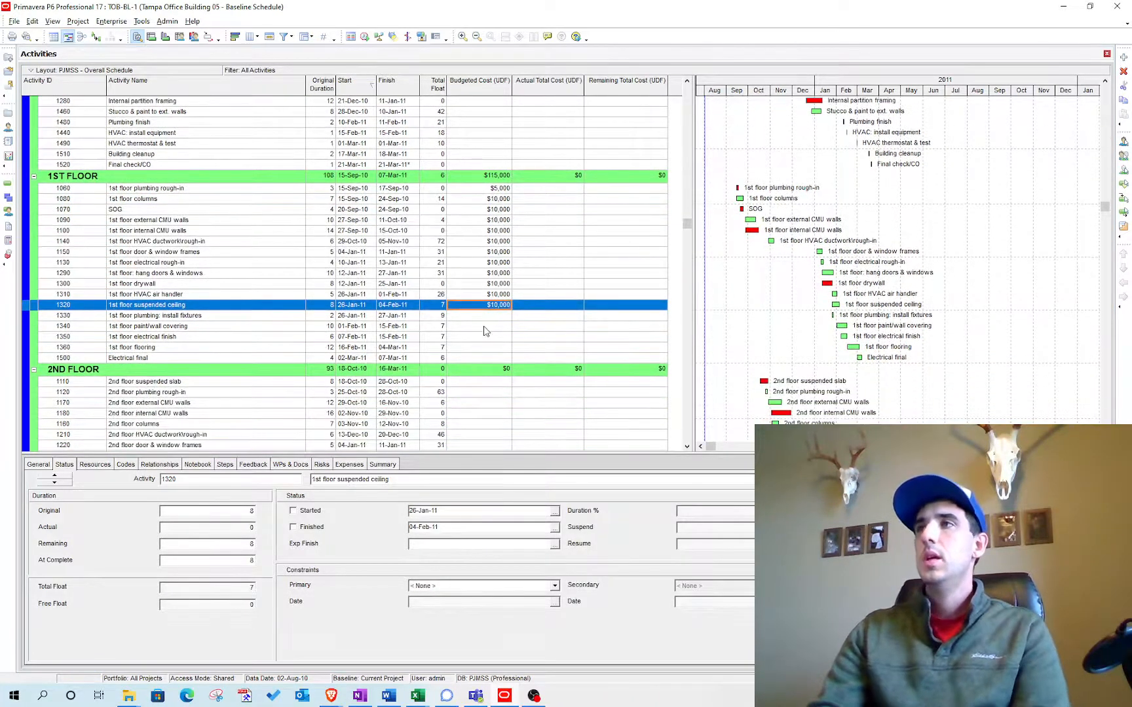
scroll(483, 327, up, 1)
scroll(485, 331, up, 4)
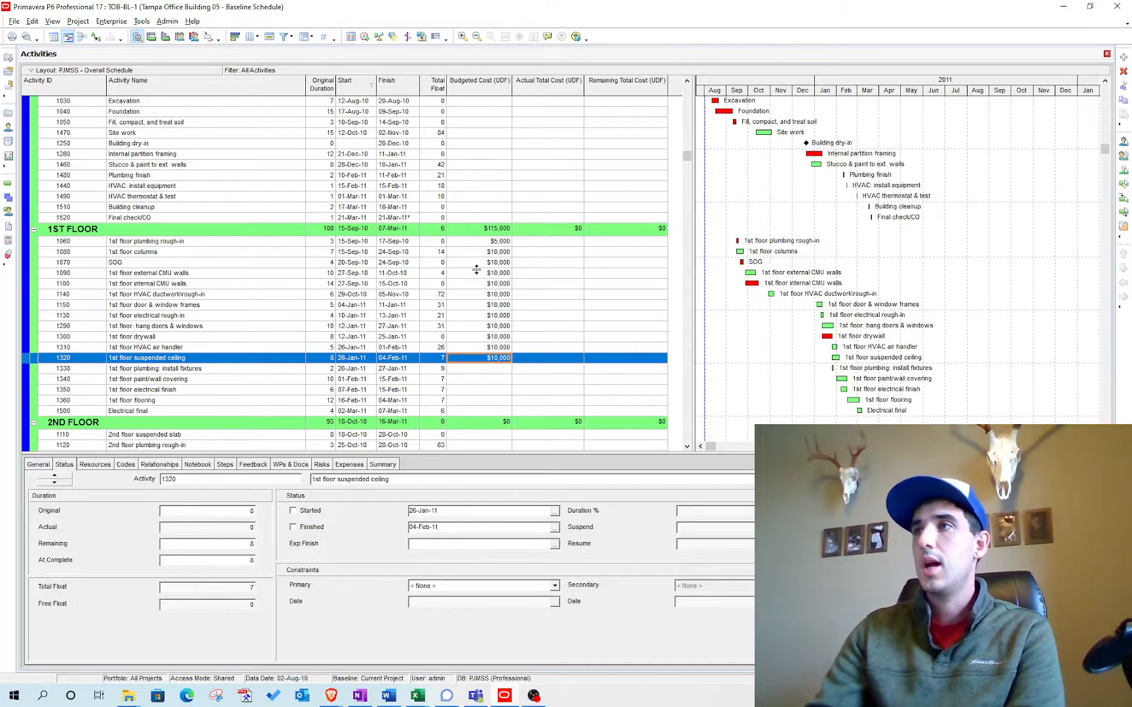
scroll(476, 269, down, 4)
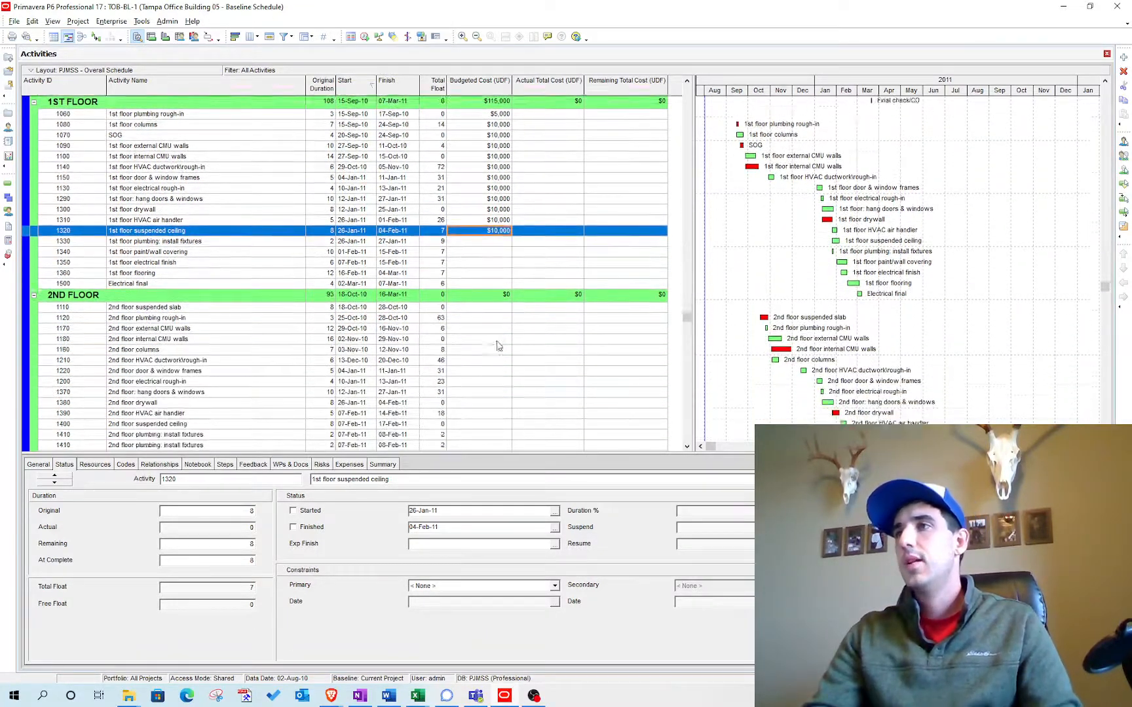
scroll(498, 346, down, 3)
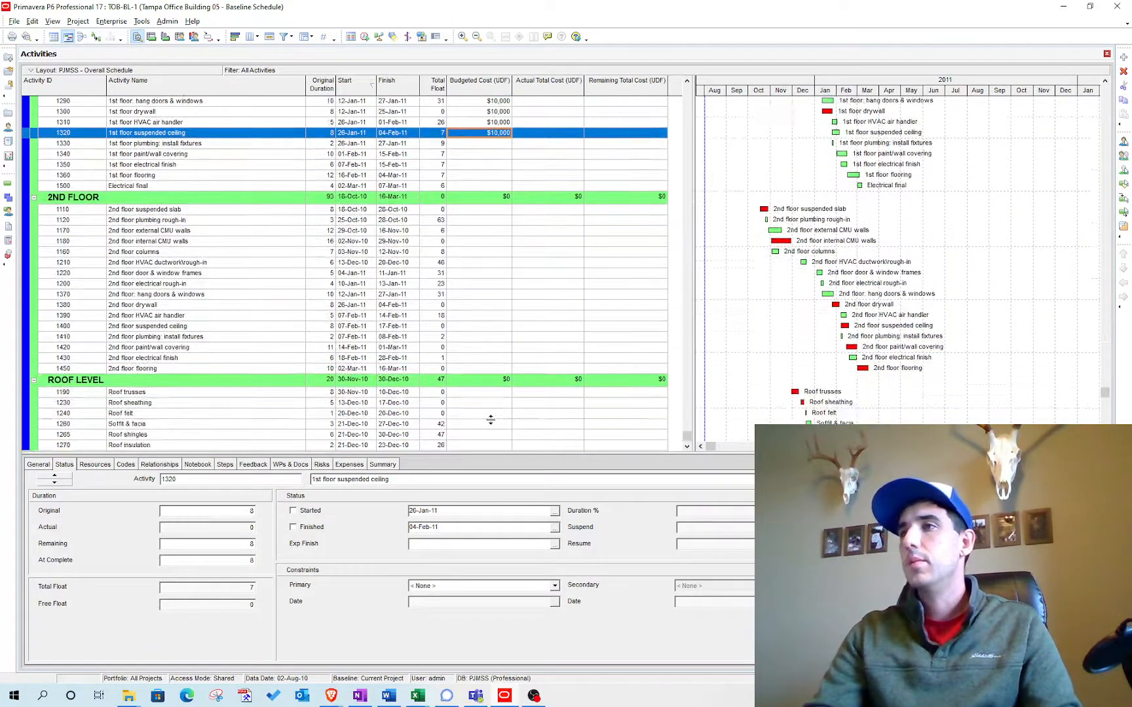
shift+click(492, 424)
right_click(492, 423)
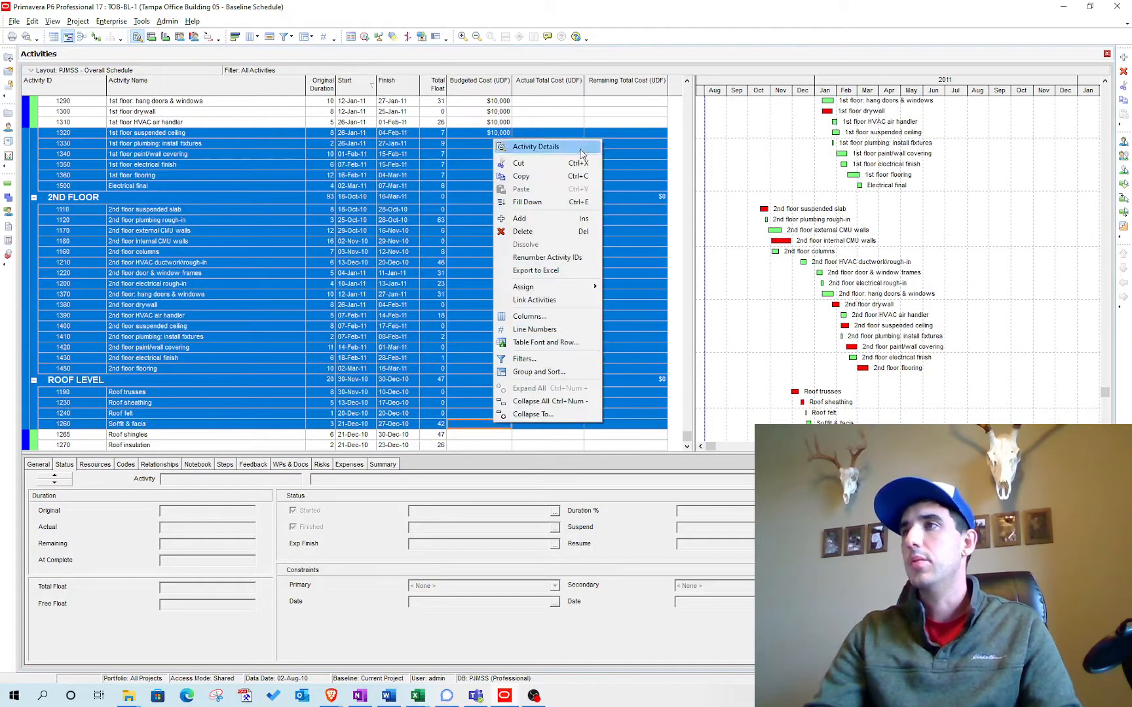
click(570, 202)
click(476, 199)
Review the group total and grand total display options in the Group and Sort settings and accept them.
scroll(477, 217, up, 2)
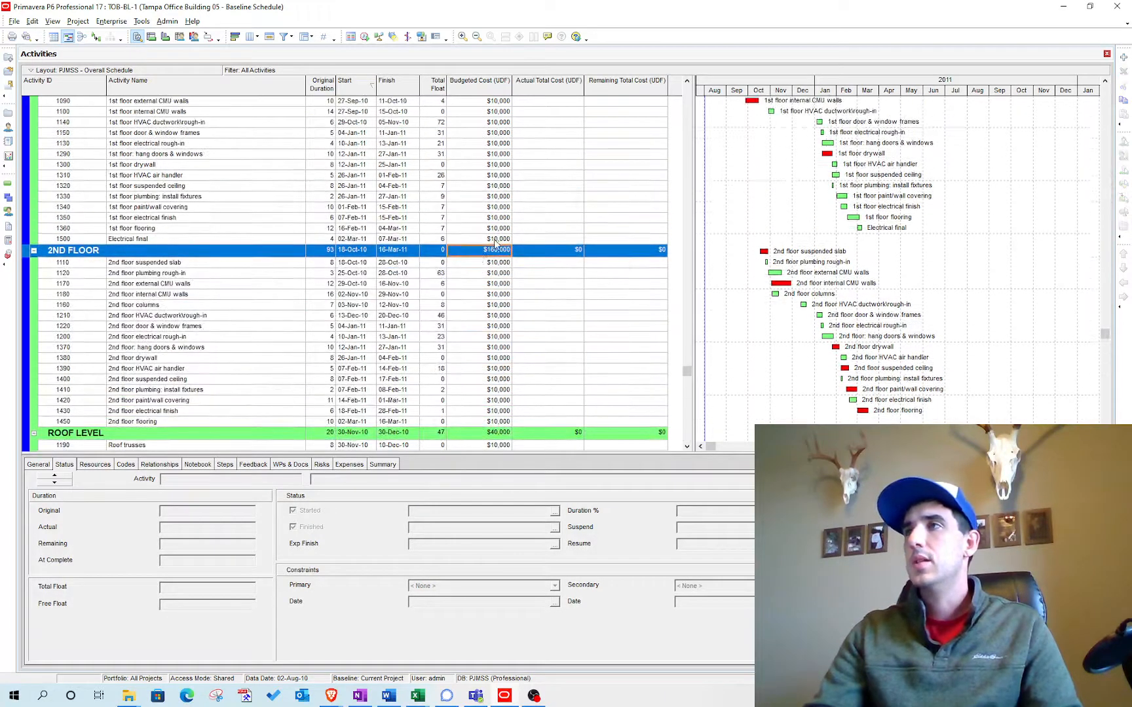
scroll(496, 243, up, 8)
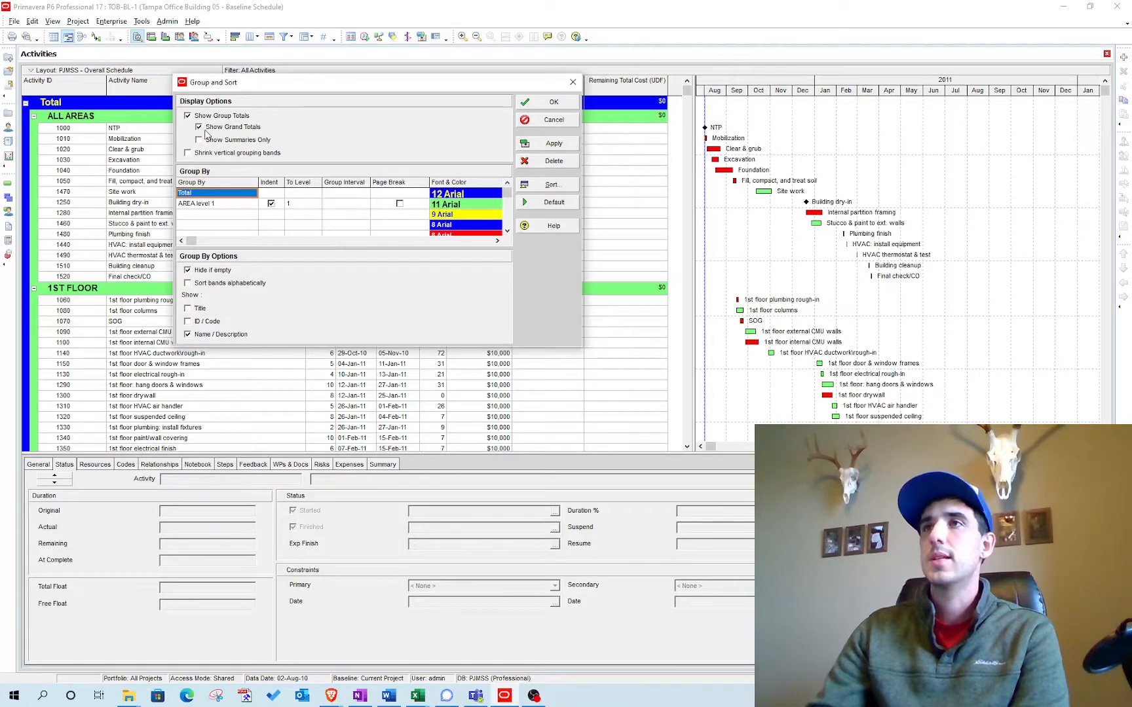
click(546, 105)
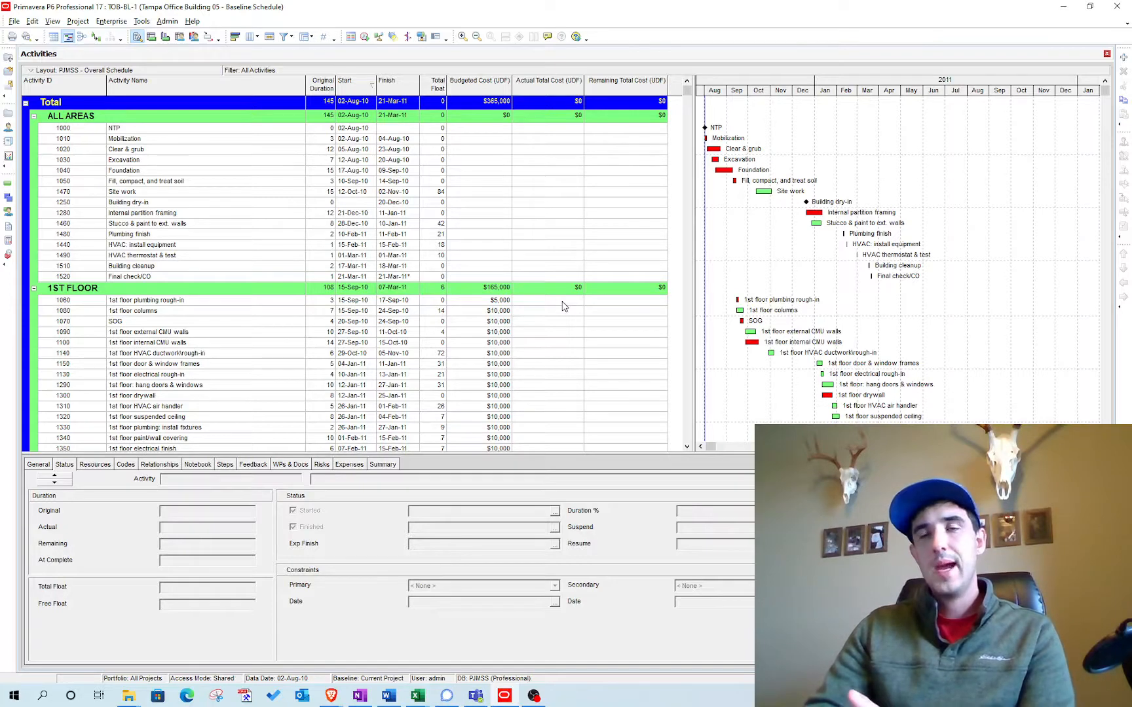
Set the Actual Total Cost (UDF) of the 1st floor columns activity to $5,000.
scroll(564, 306, down, 3)
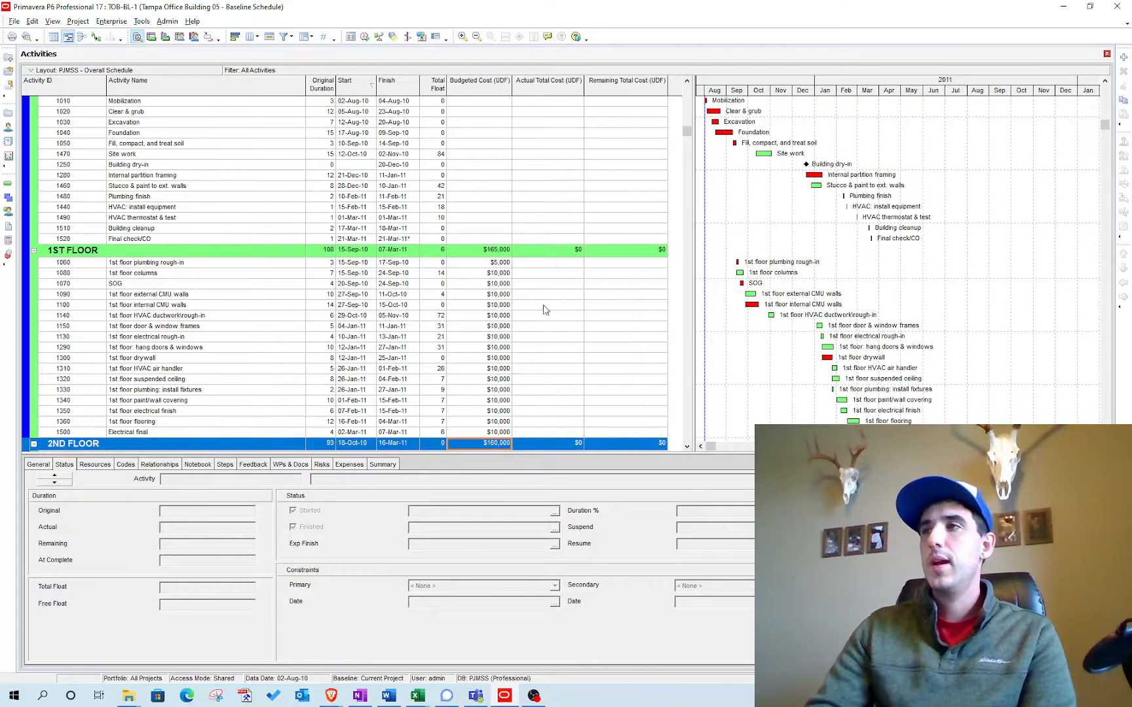
click(559, 275)
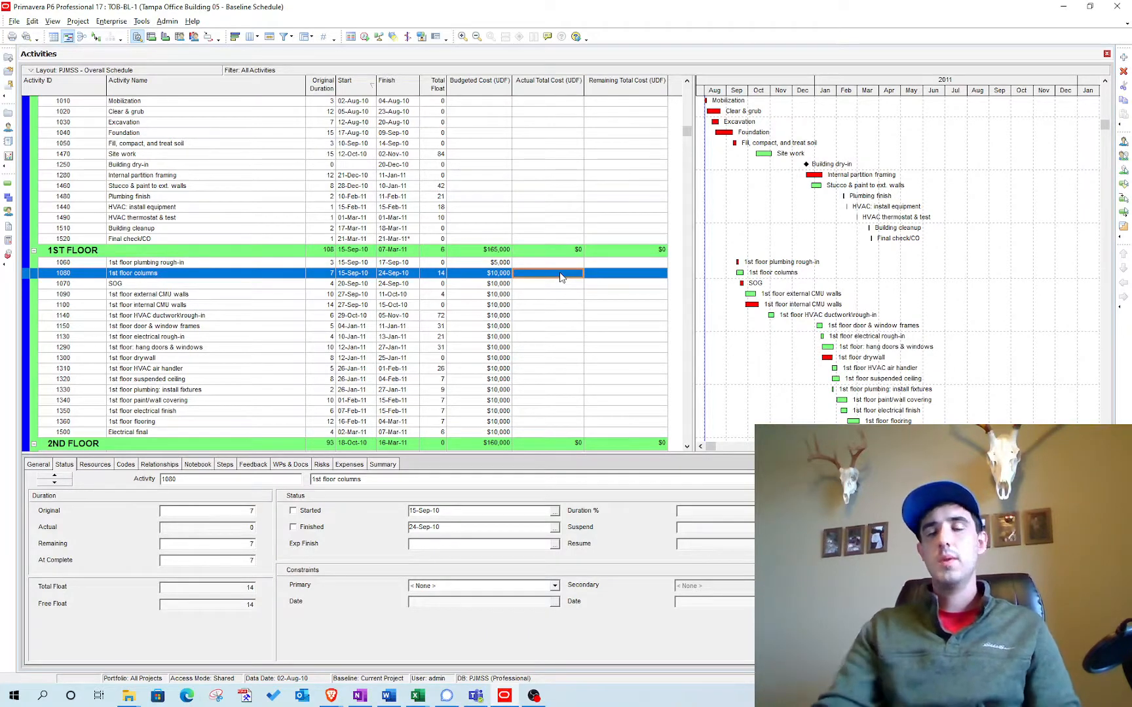
click(552, 272)
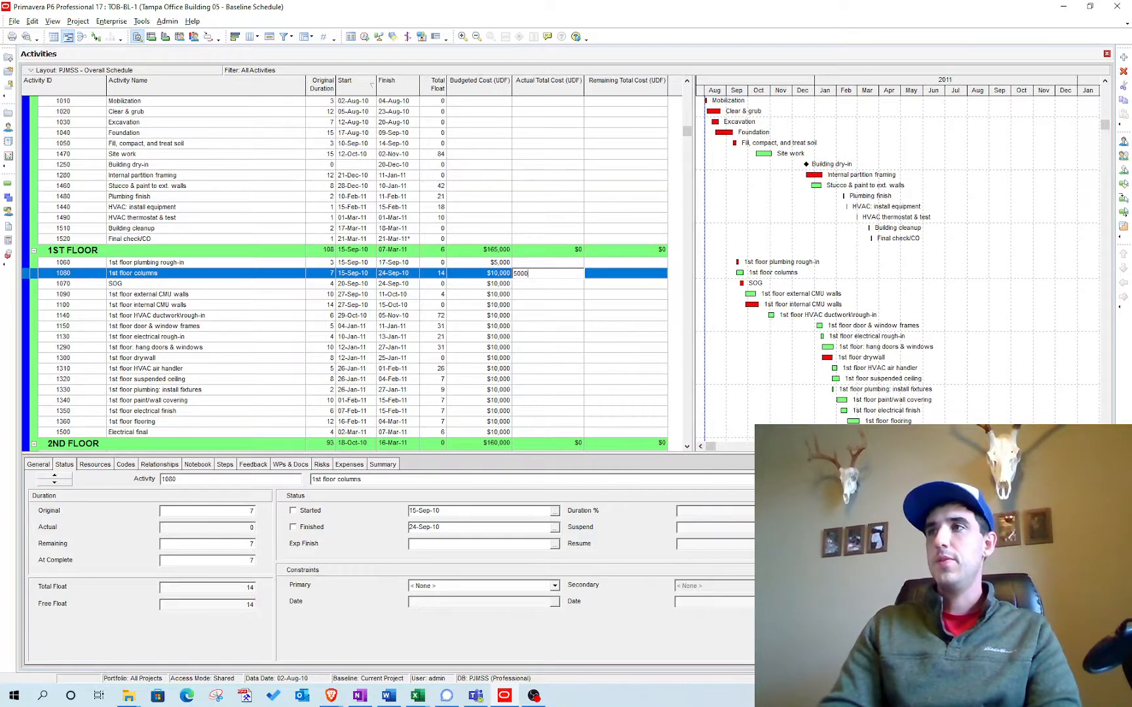
text(5000)
key(Return)
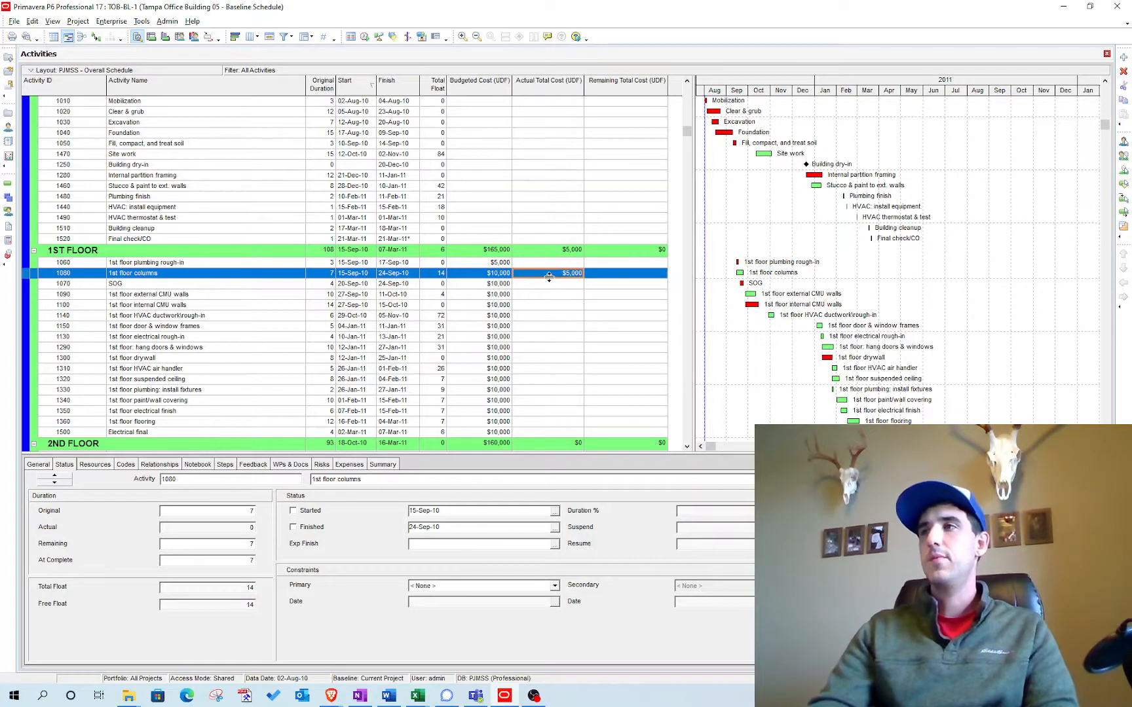
Set the Actual Total Cost (UDF) of the 1st floor external CMU walls activity to $7,500.
click(549, 295)
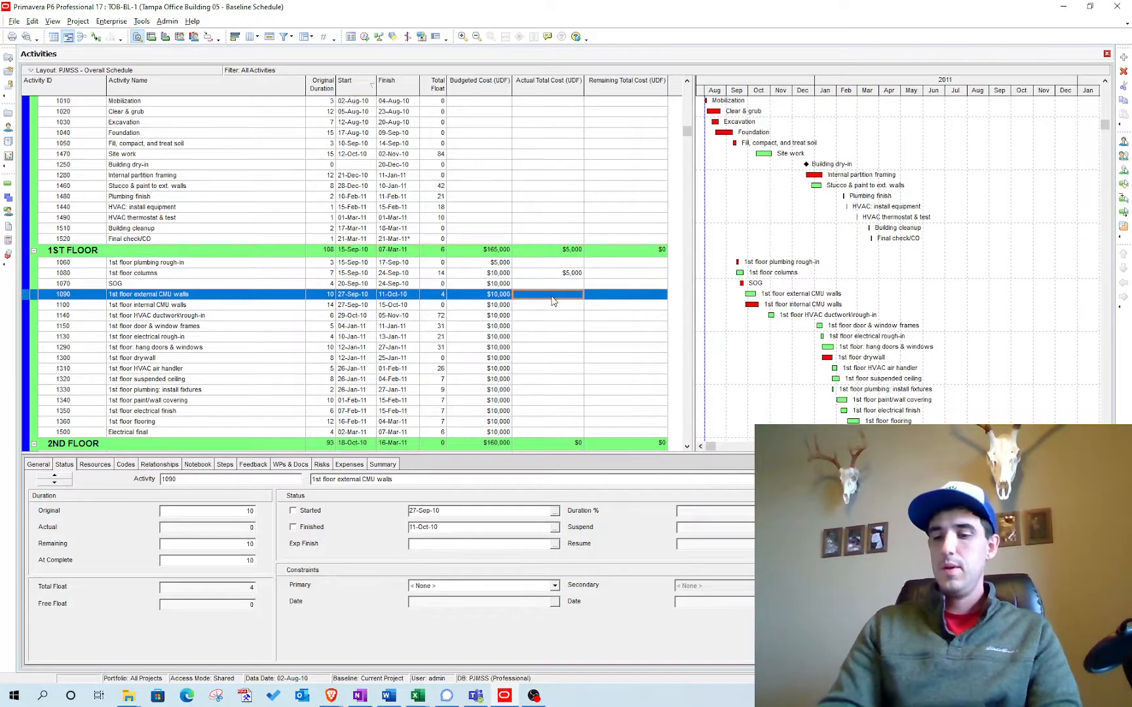
text(7,5)
text(00)
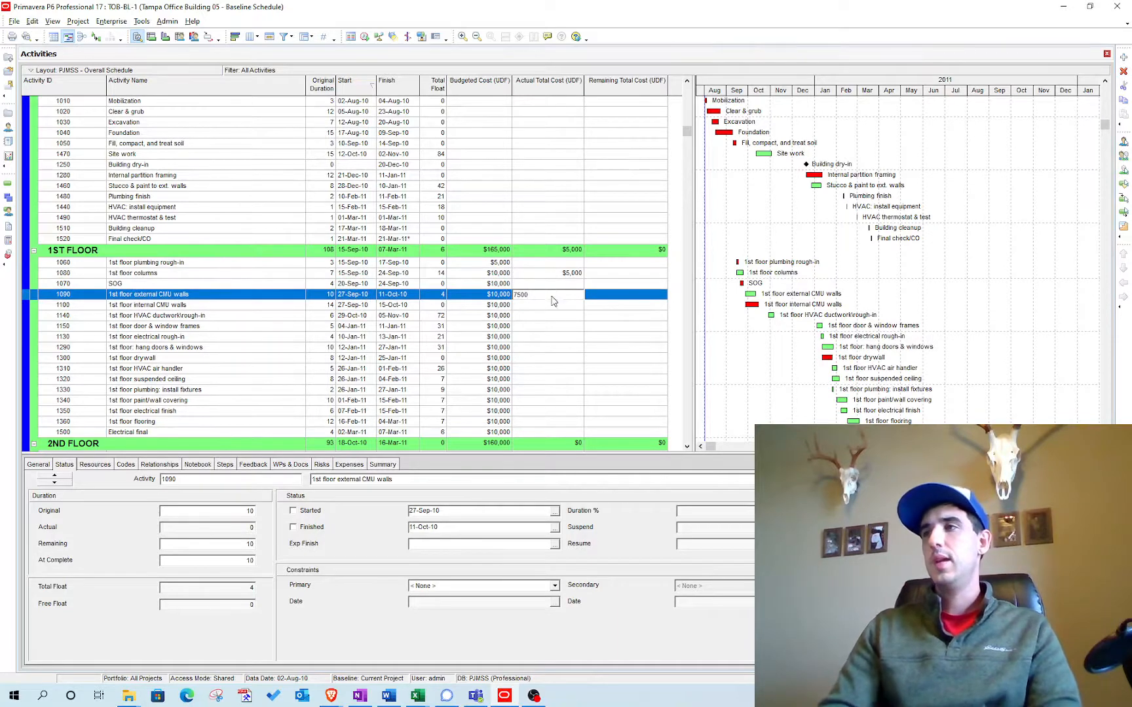
key(Return)
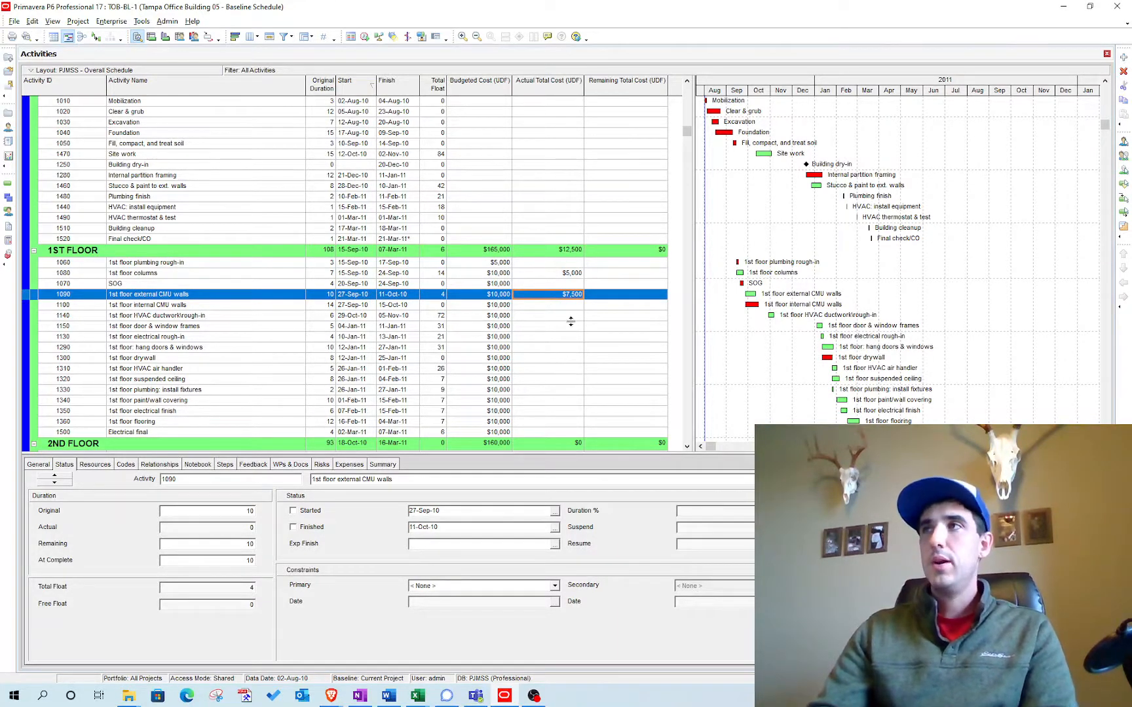
Create a new global change for activities named "Calculate Remaining Total Cost UDF".
scroll(572, 366, down, 2)
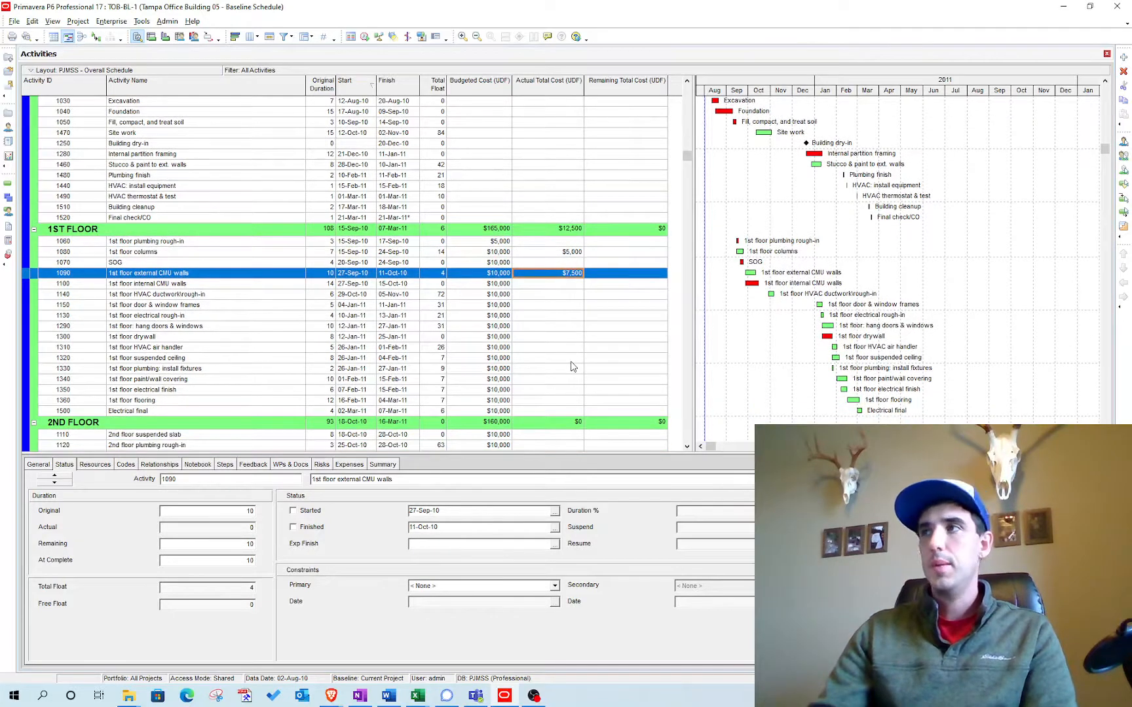
scroll(571, 366, up, 2)
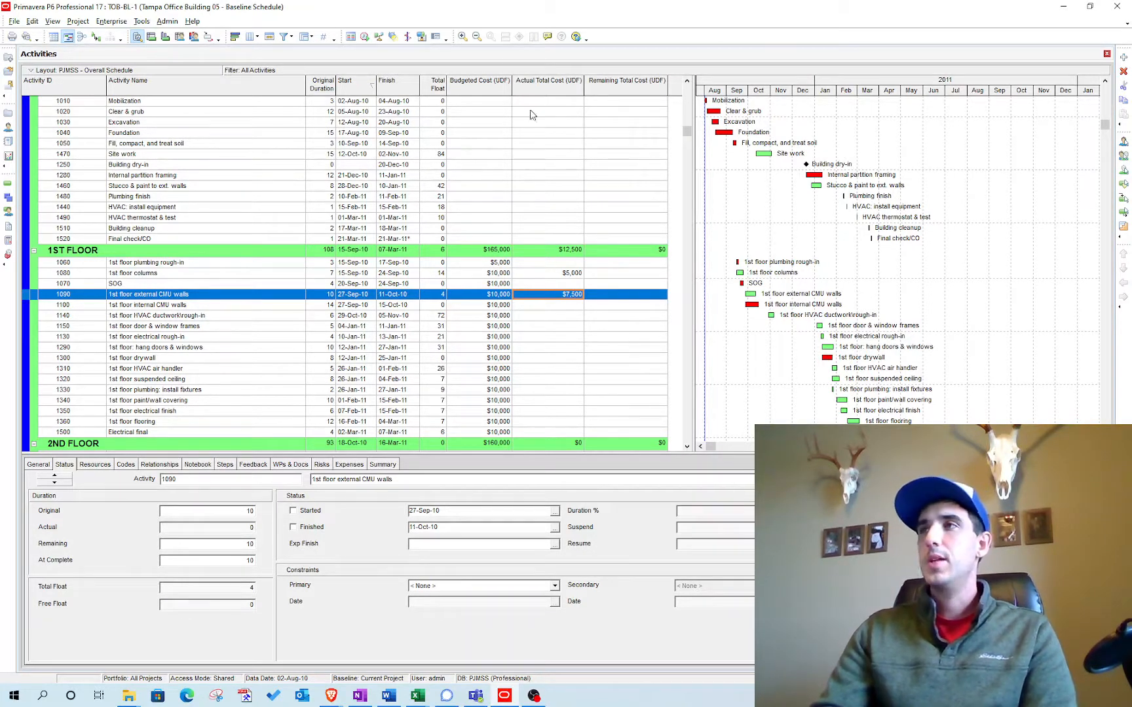
click(141, 21)
click(182, 63)
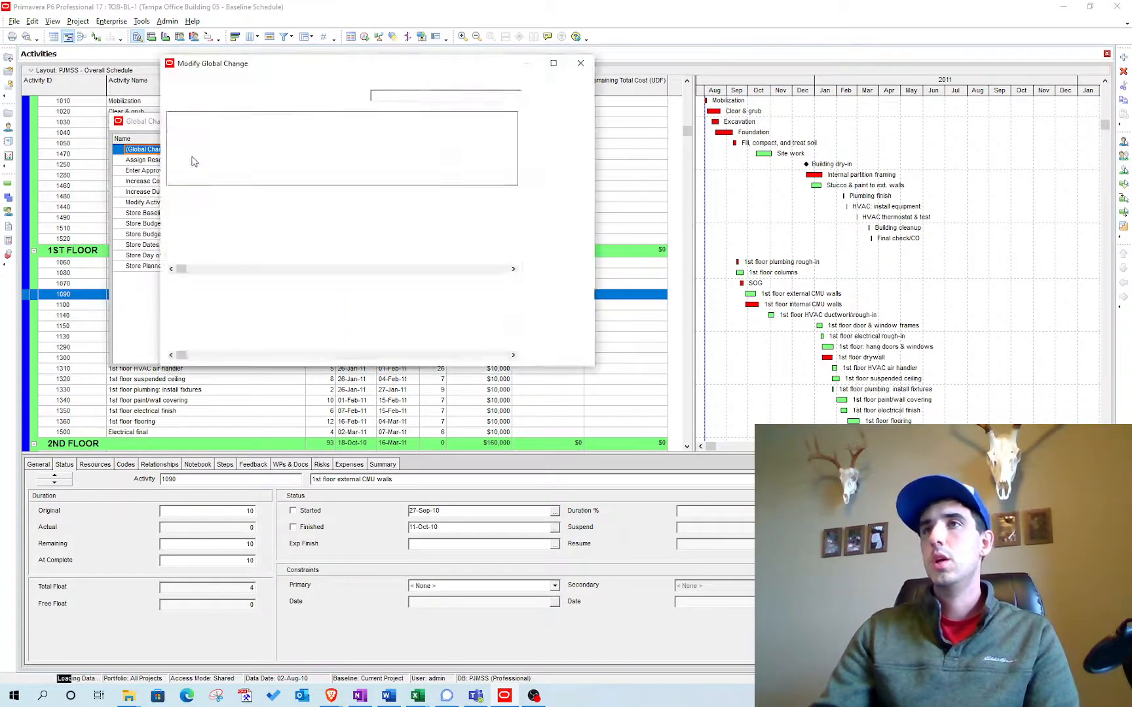
click(447, 95)
drag(439, 95, 230, 117)
text(Calculate Remaining Total)
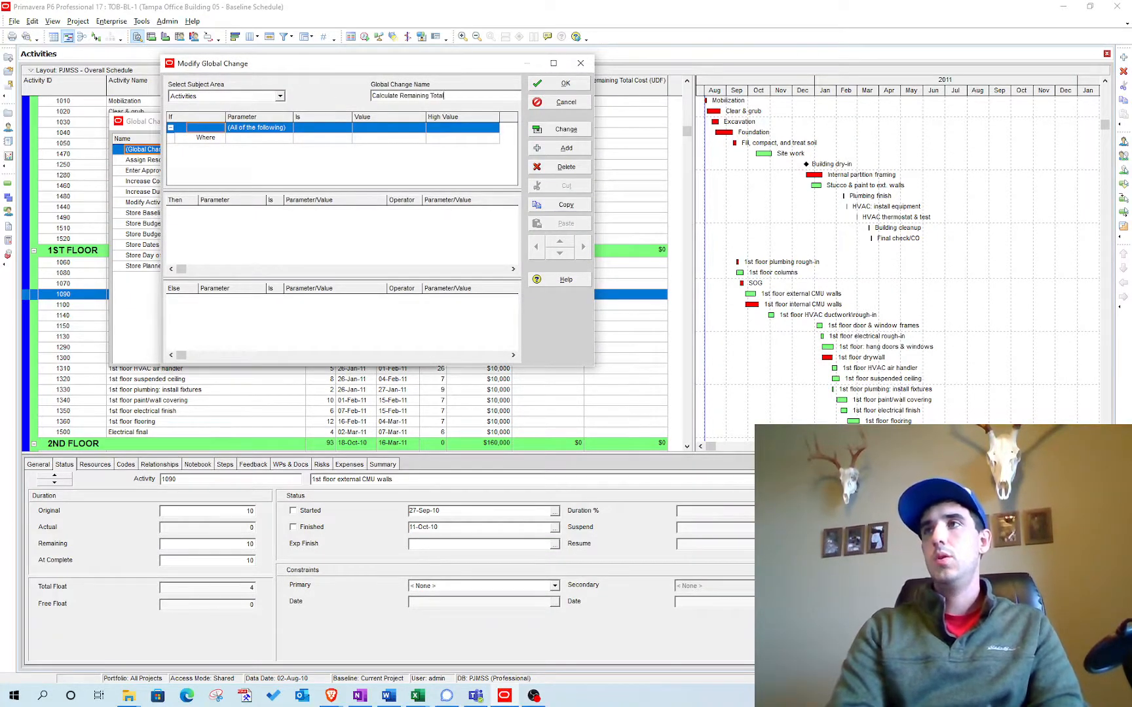
text( Cost UDF)
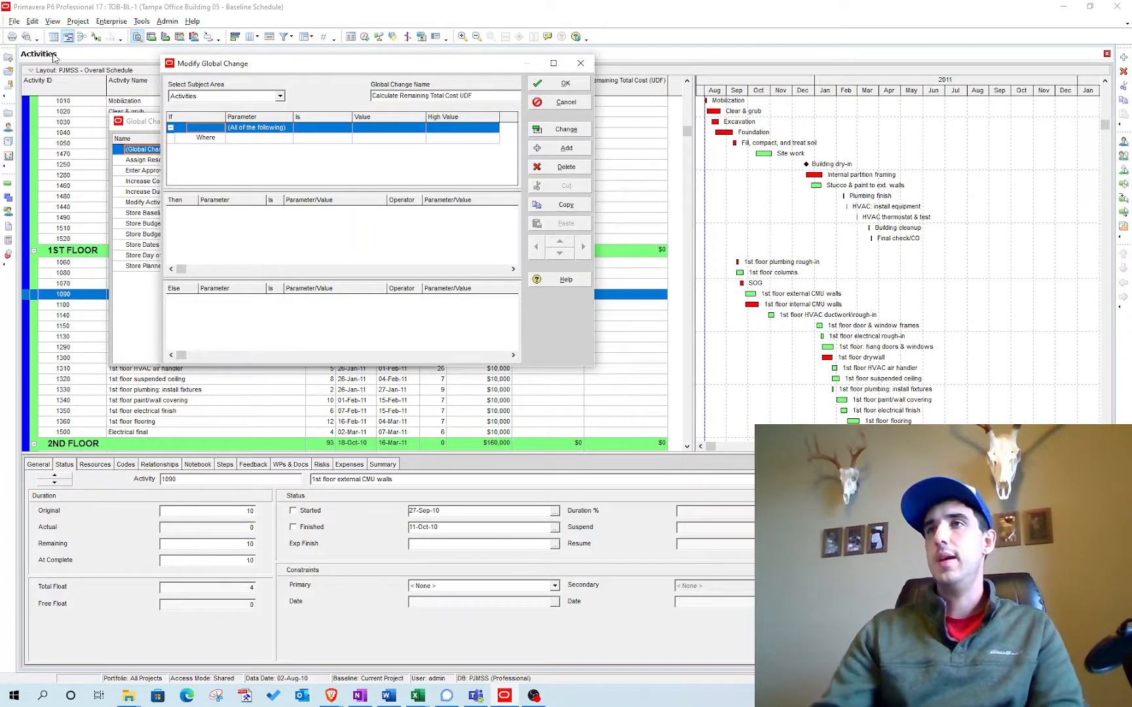
Define the global change's If condition as Budgeted Cost (UDF) is not equal to $0.
click(266, 139)
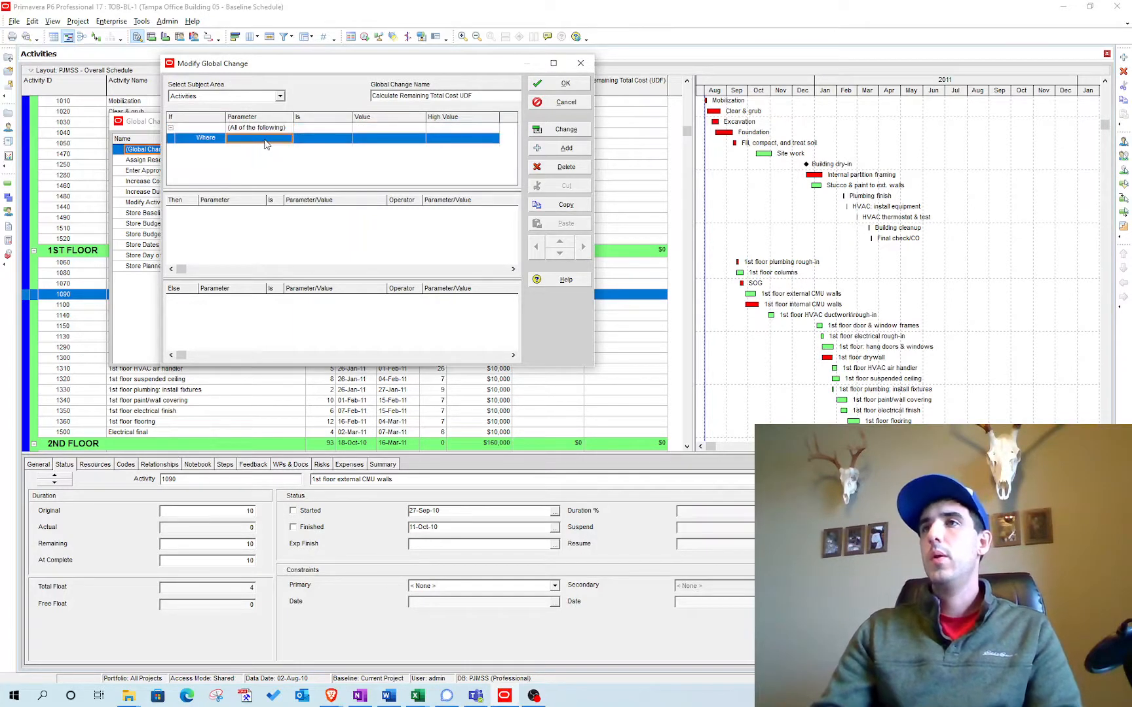
click(255, 140)
text(b)
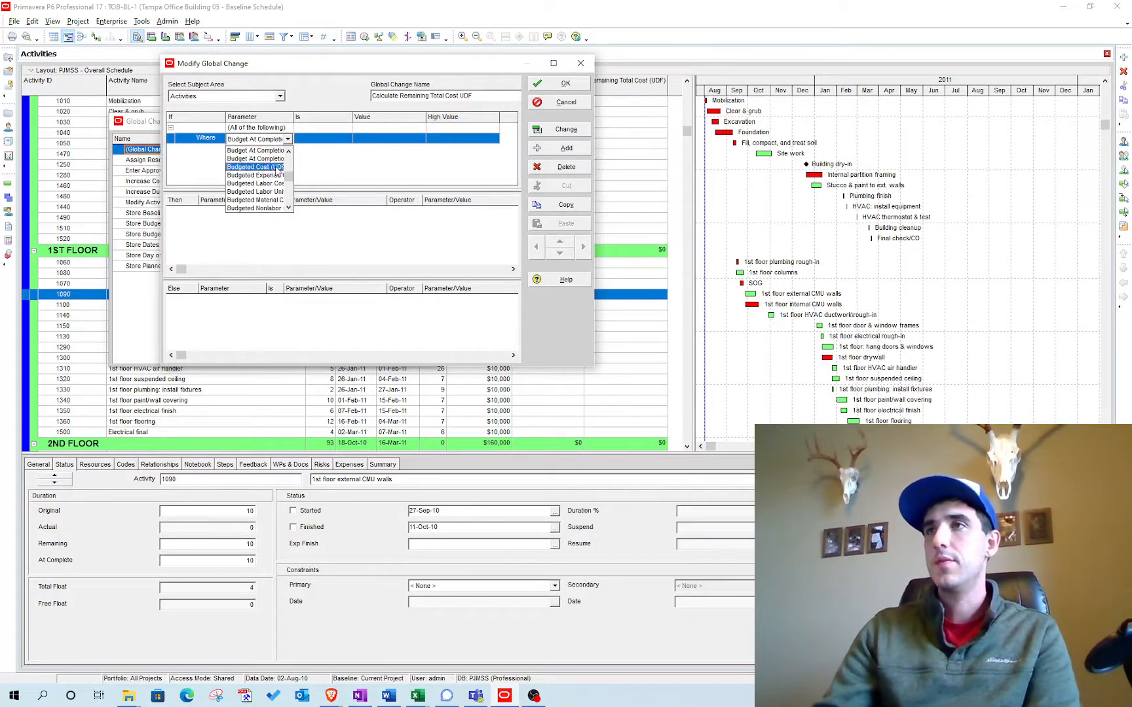
click(278, 169)
click(321, 139)
click(346, 138)
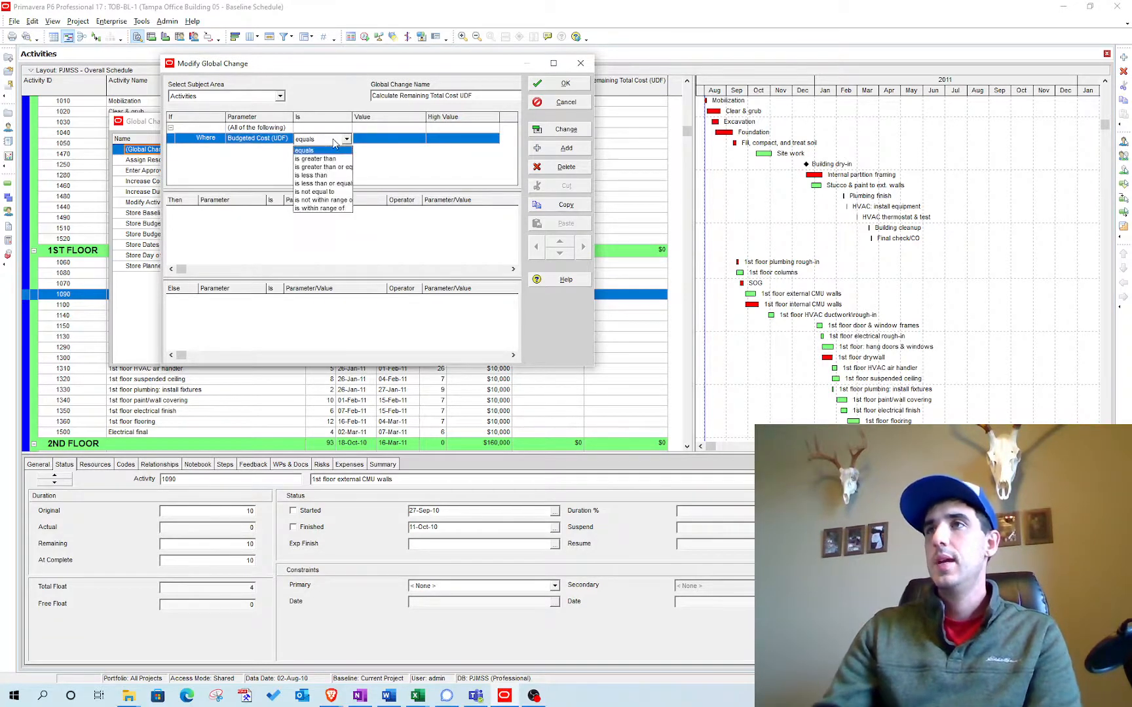
click(333, 190)
click(396, 140)
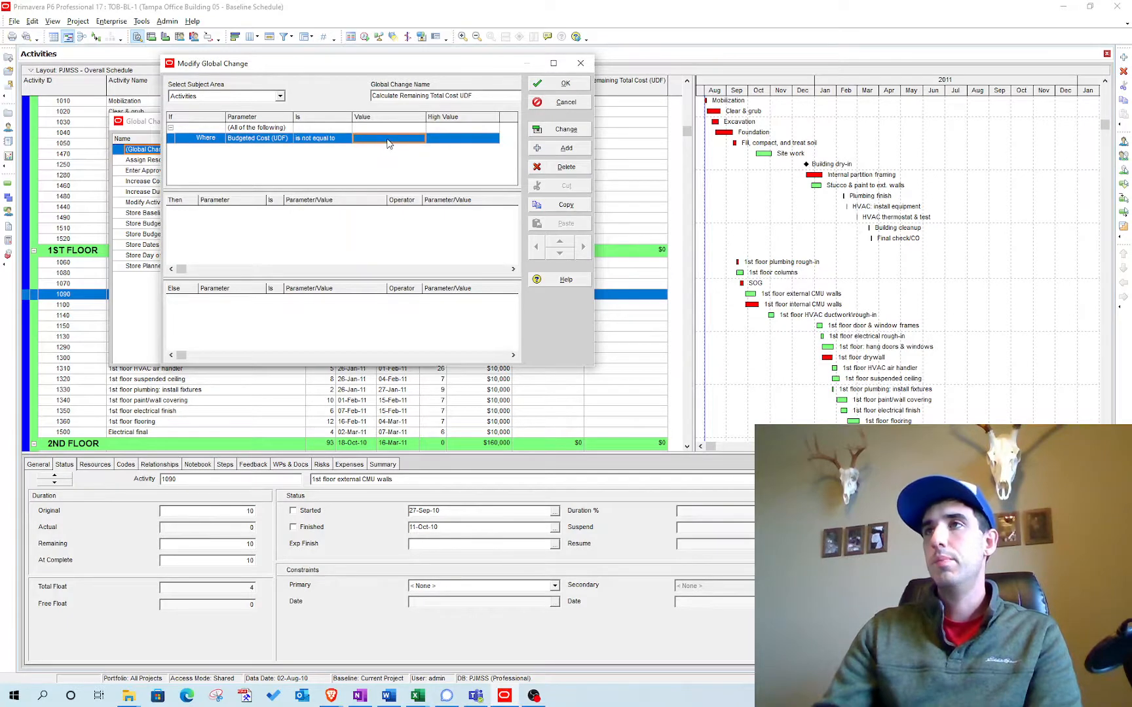
click(386, 141)
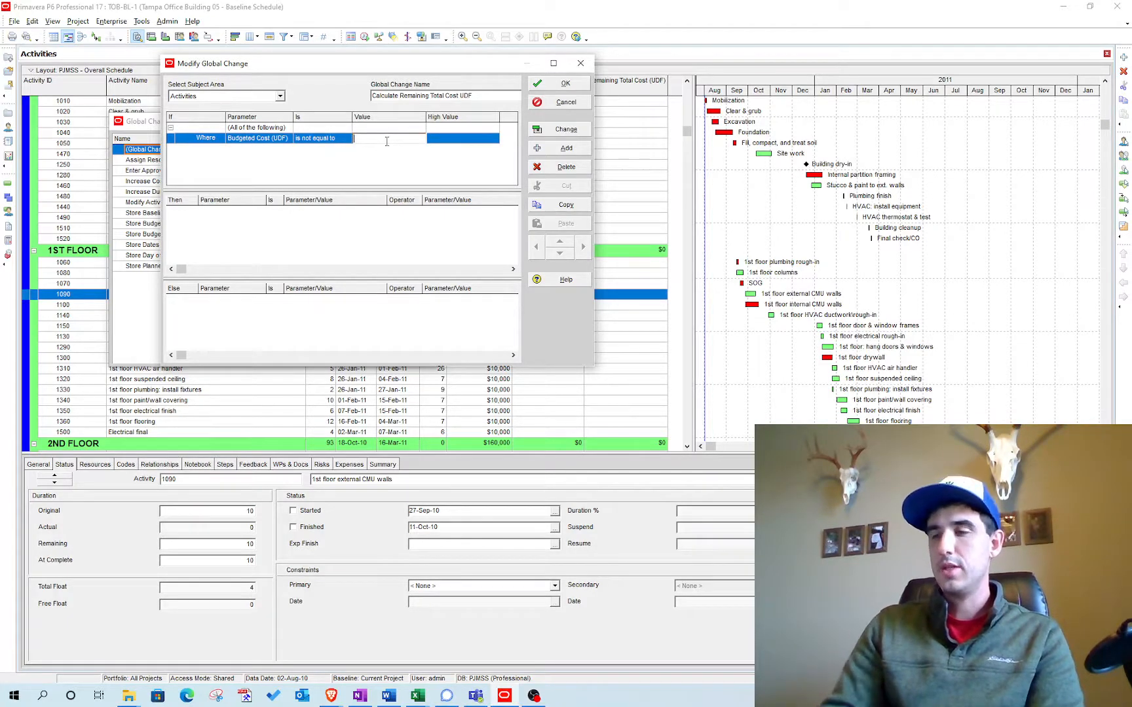
text(0)
key(Return)
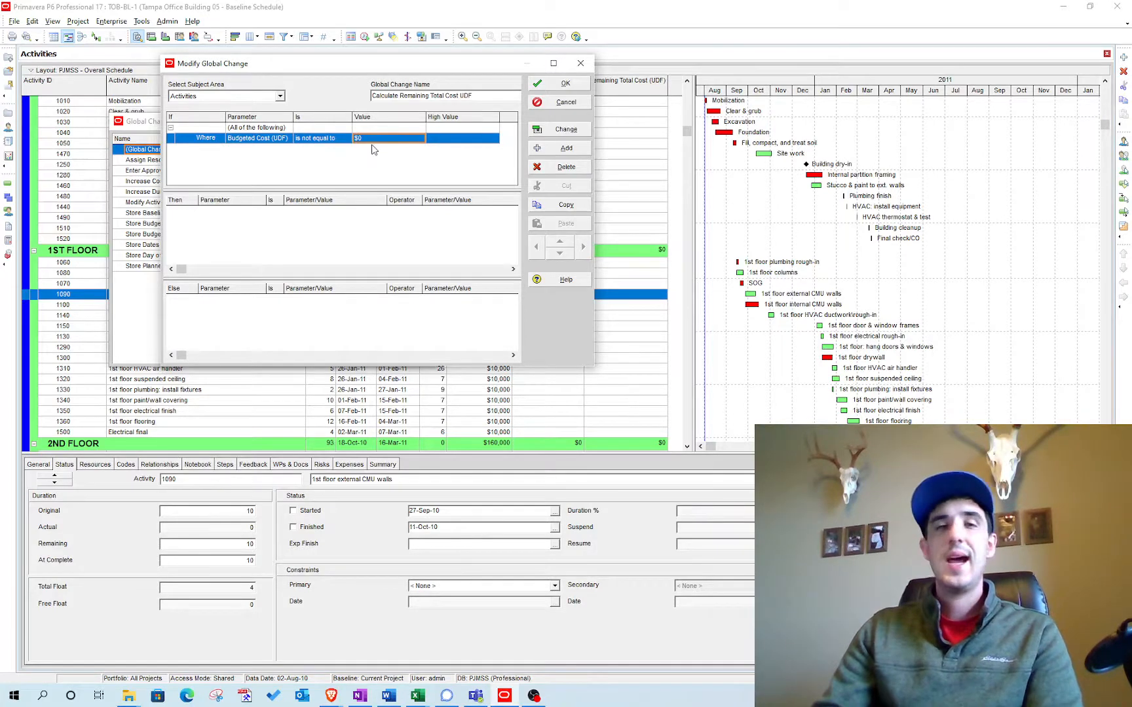
Add a Then statement to the global change that sets Remaining Total Cost (UDF) equal to Budgeted Cost (UDF).
click(219, 251)
click(566, 148)
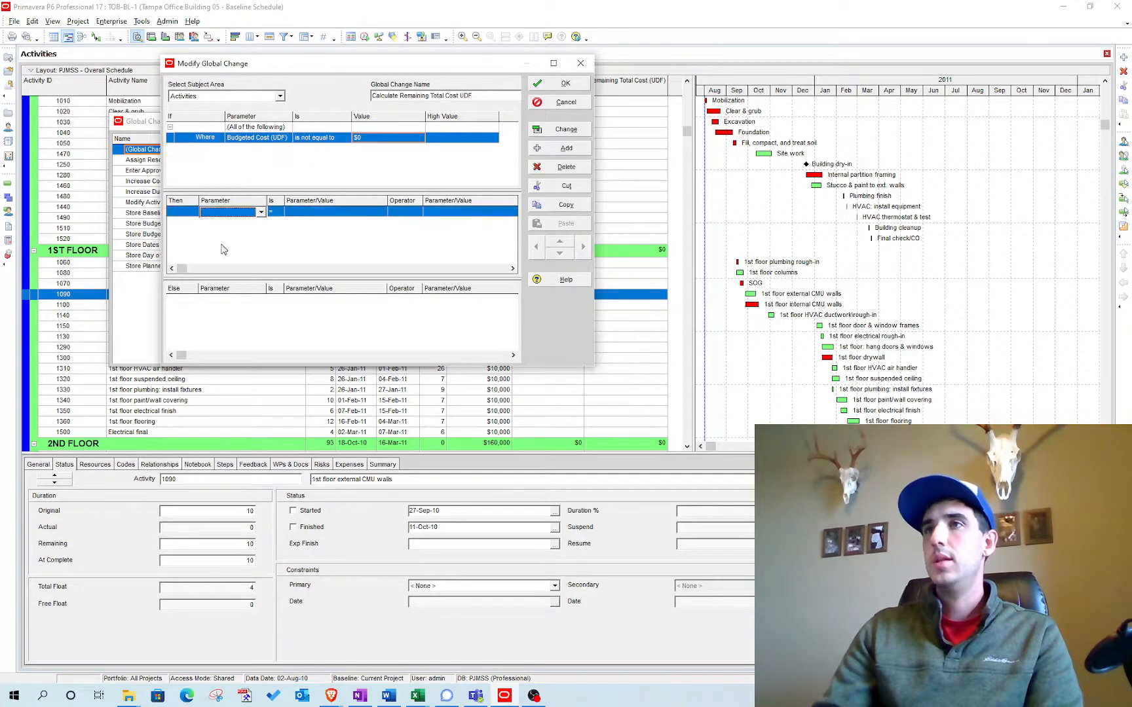
click(257, 213)
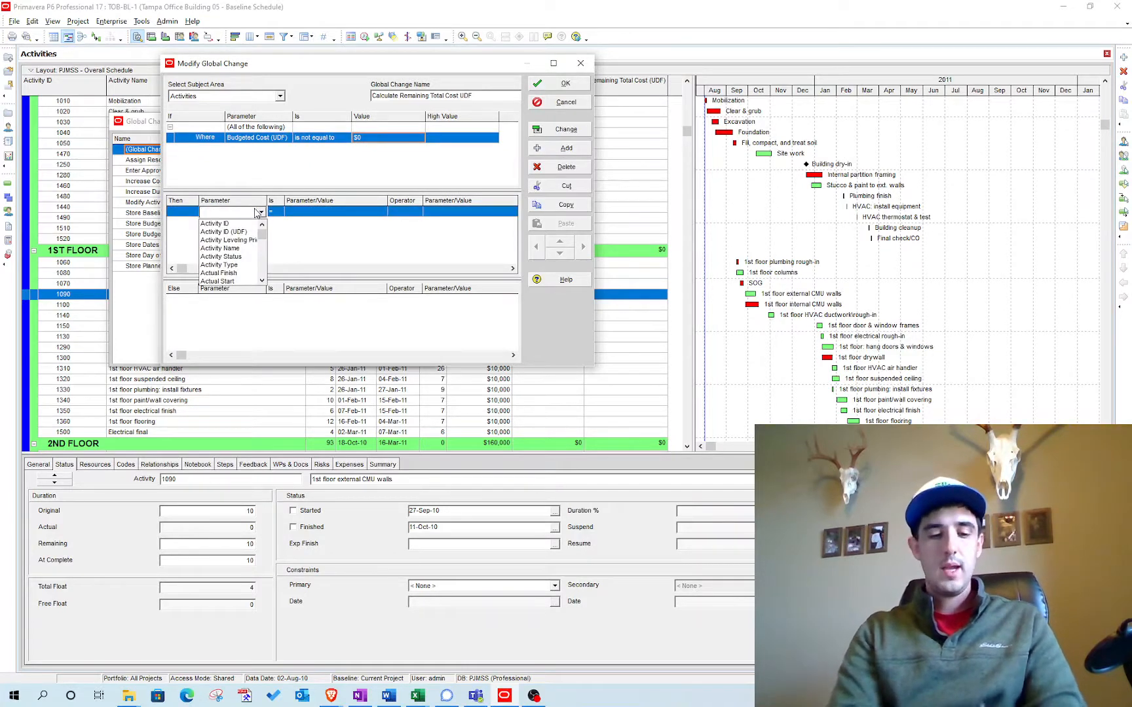
key(r)
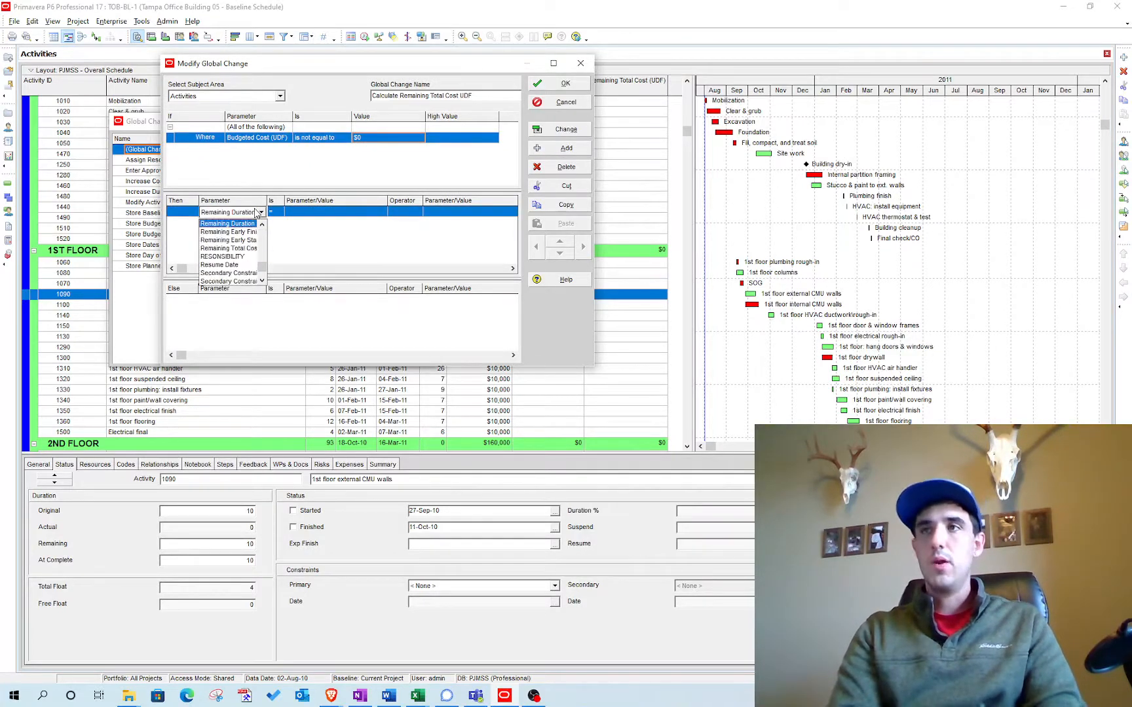
click(245, 250)
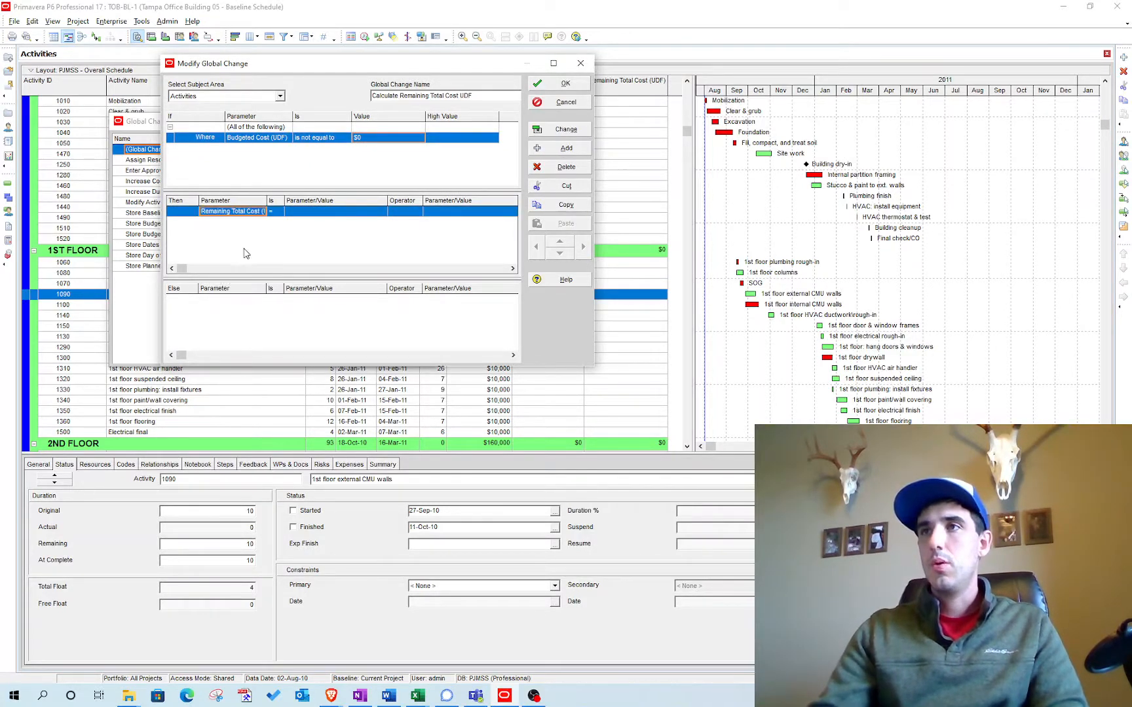
click(338, 213)
click(338, 213)
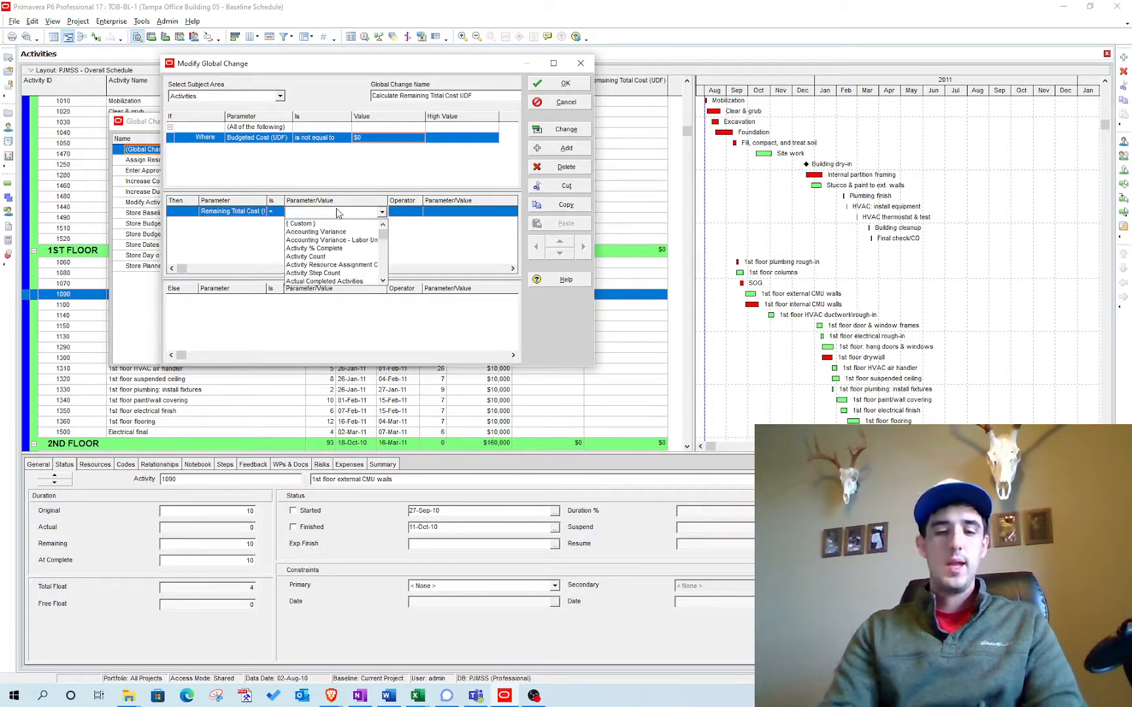
text(bu)
click(354, 240)
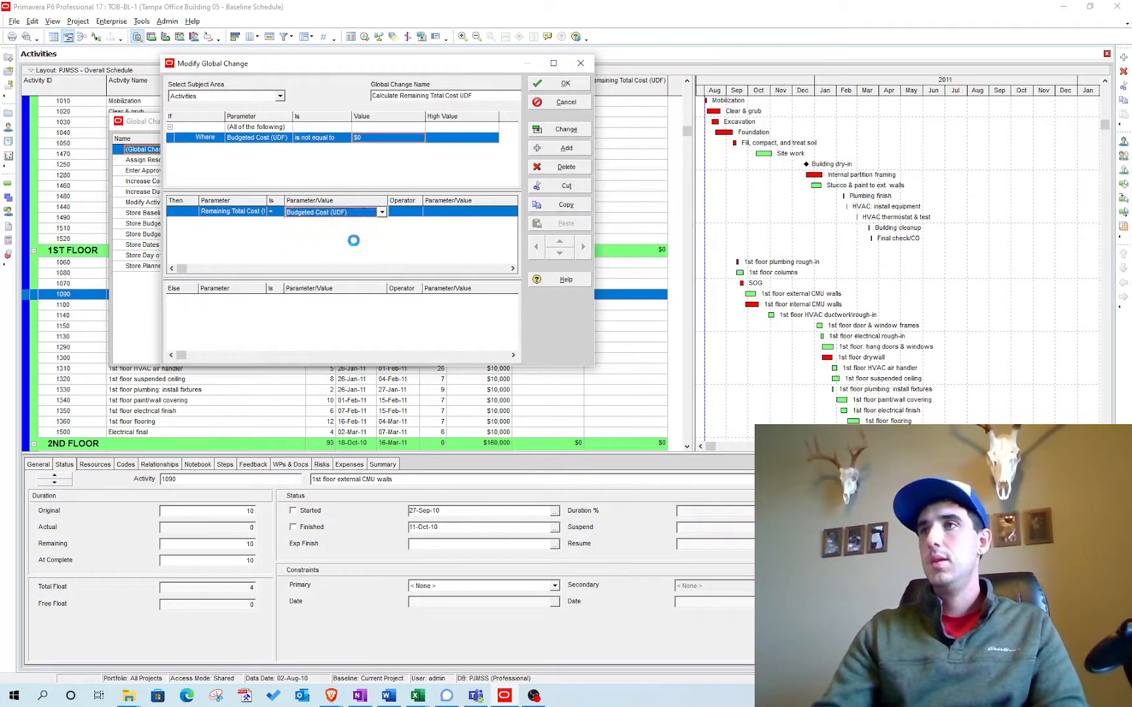
Complete the Then statement by subtracting Actual Total Cost (UDF) from the budgeted cost, and save the global change.
click(405, 212)
click(410, 237)
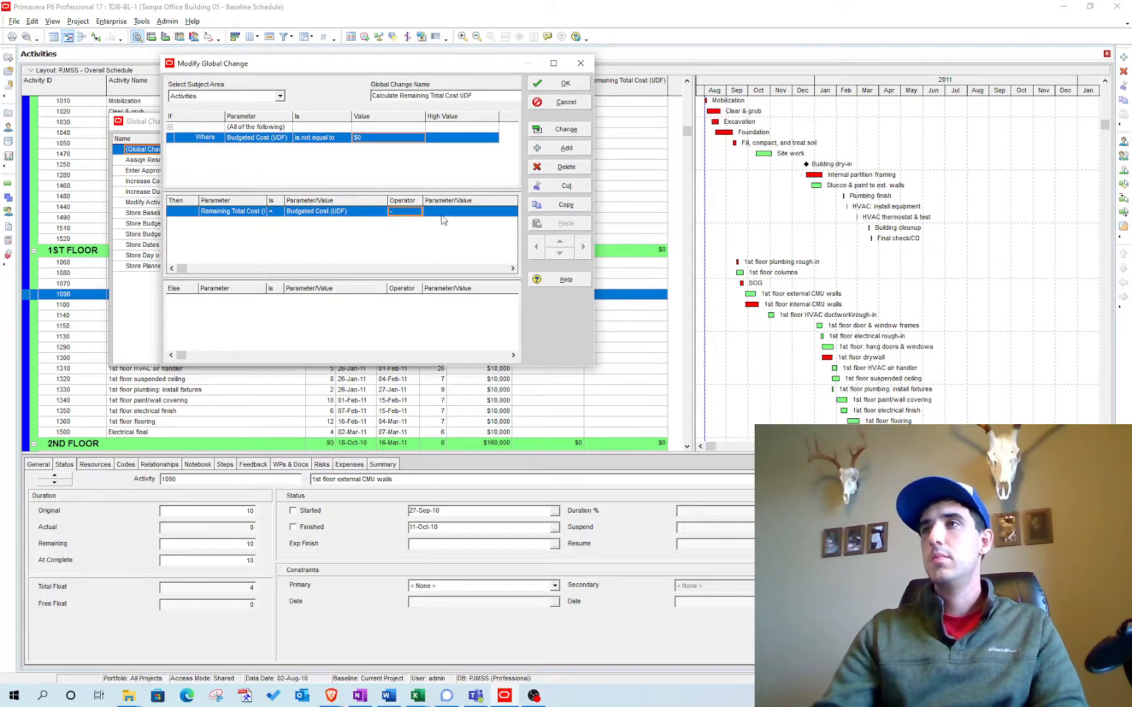
click(459, 211)
click(460, 213)
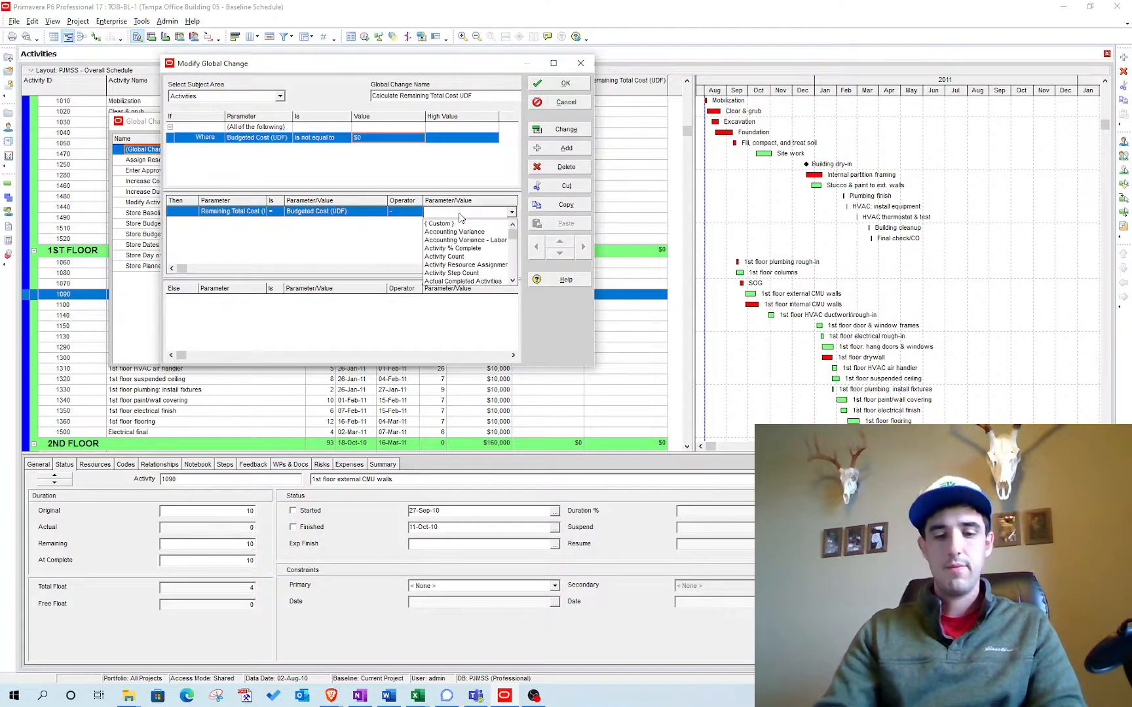
text(actu)
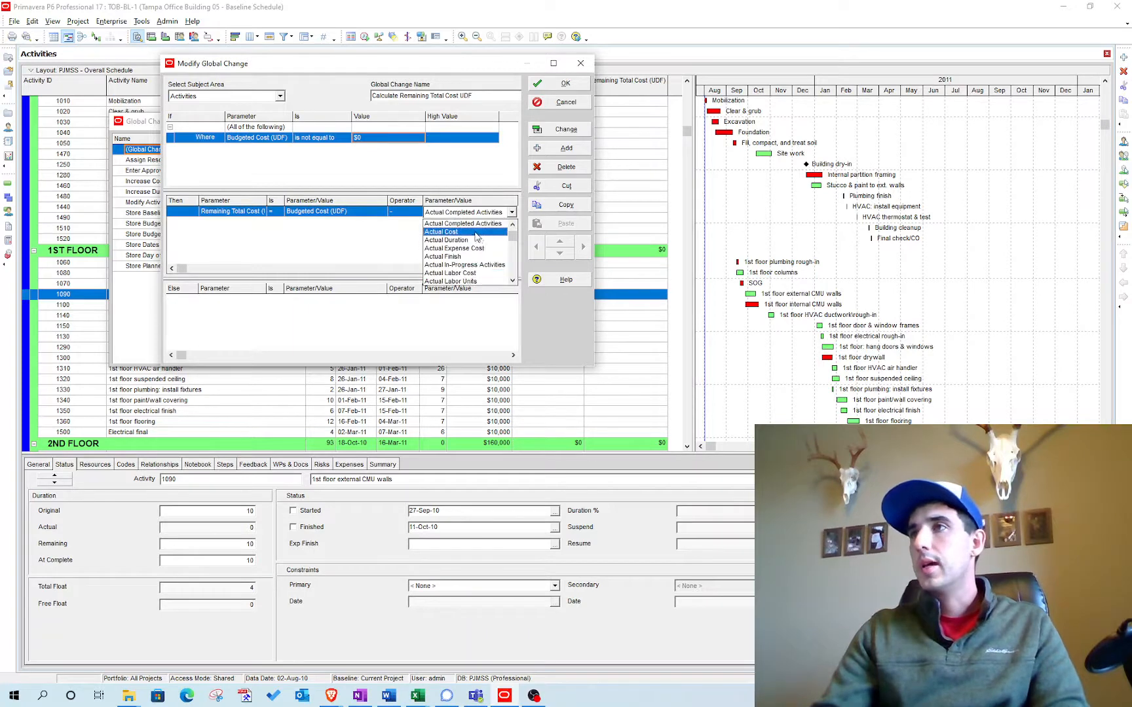
text(a)
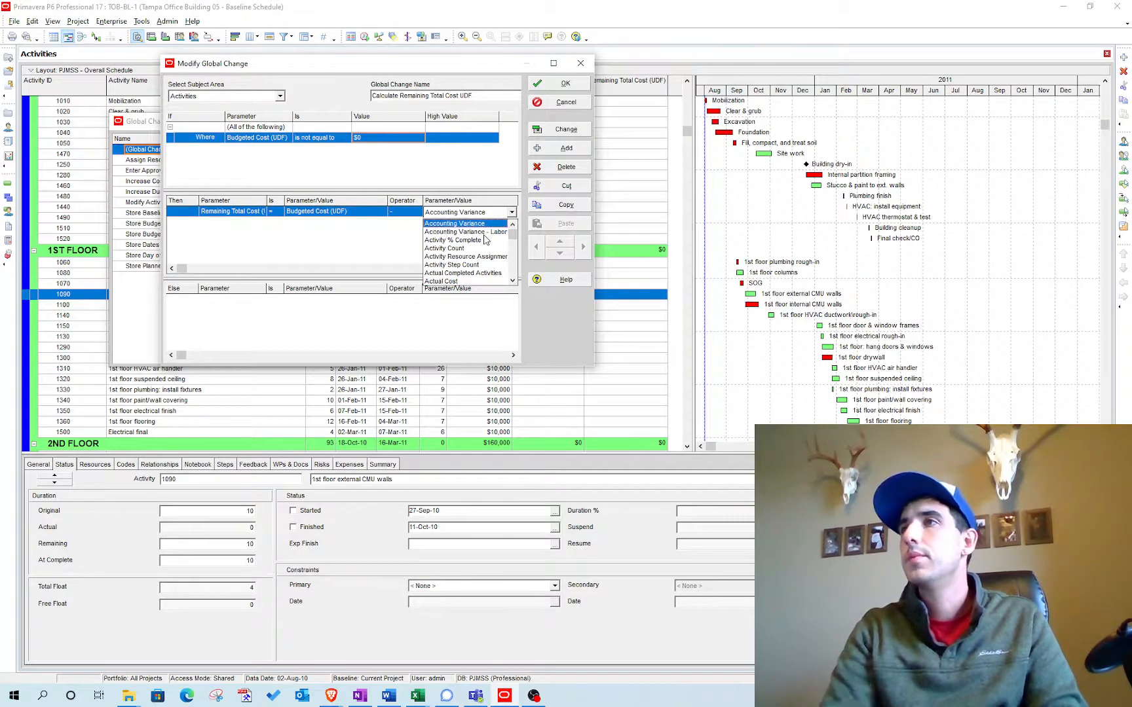
scroll(485, 239, down, 1)
scroll(485, 240, down, 4)
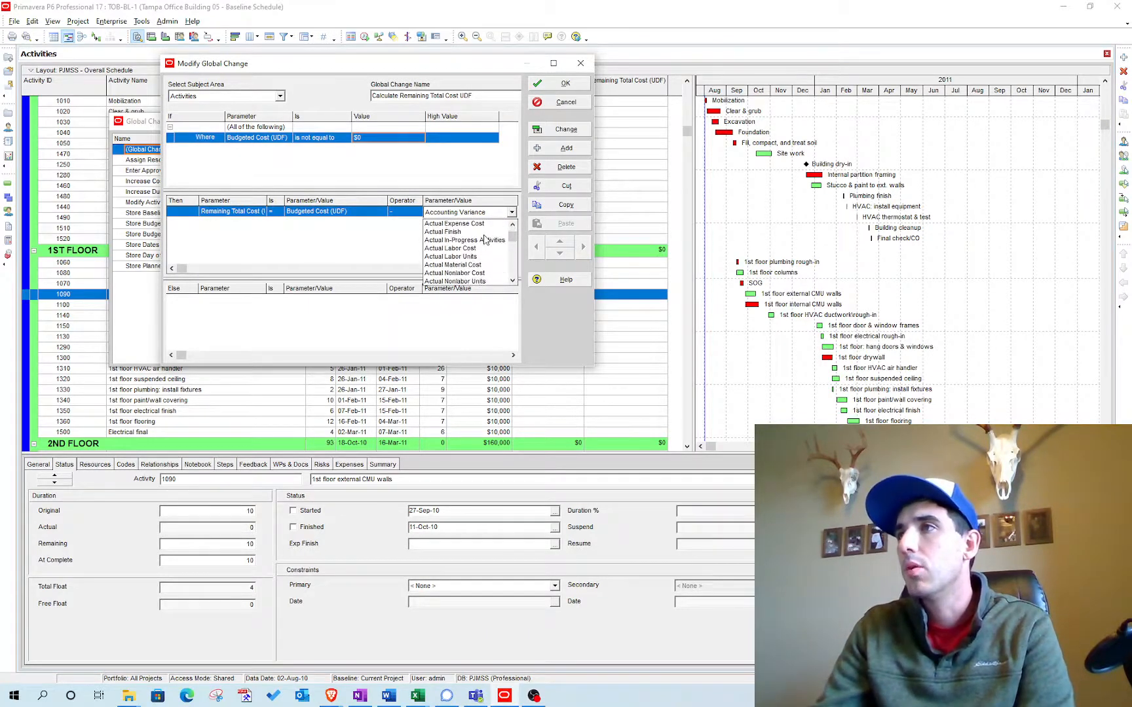
scroll(486, 240, down, 3)
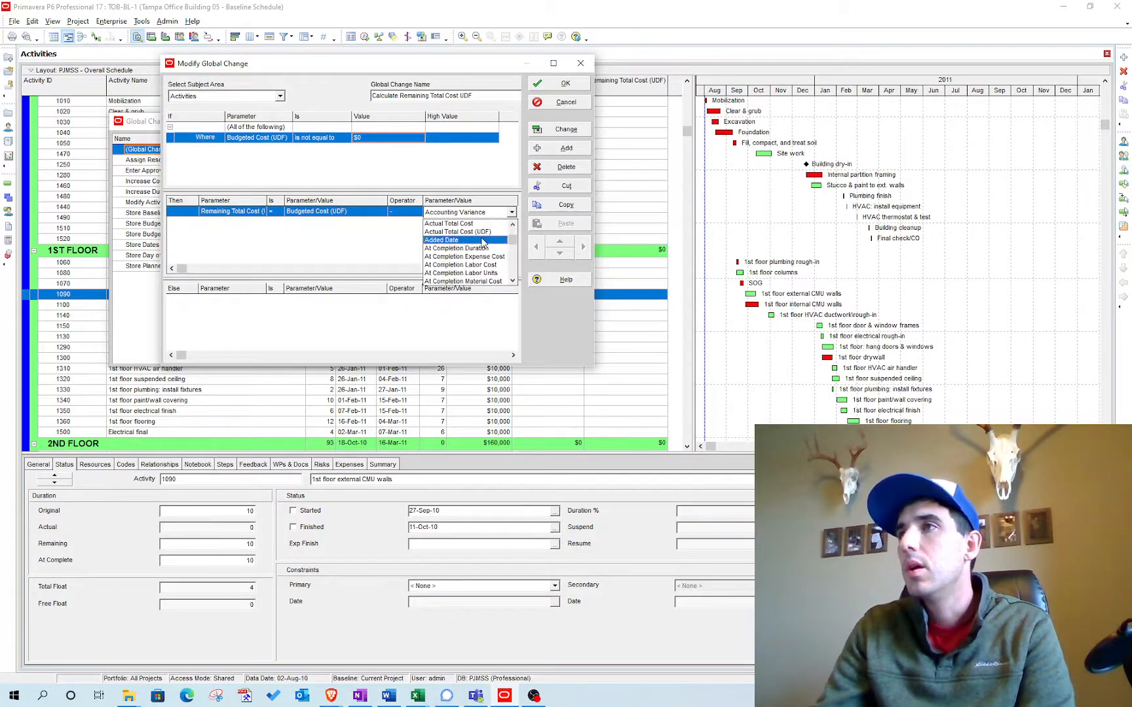
click(485, 240)
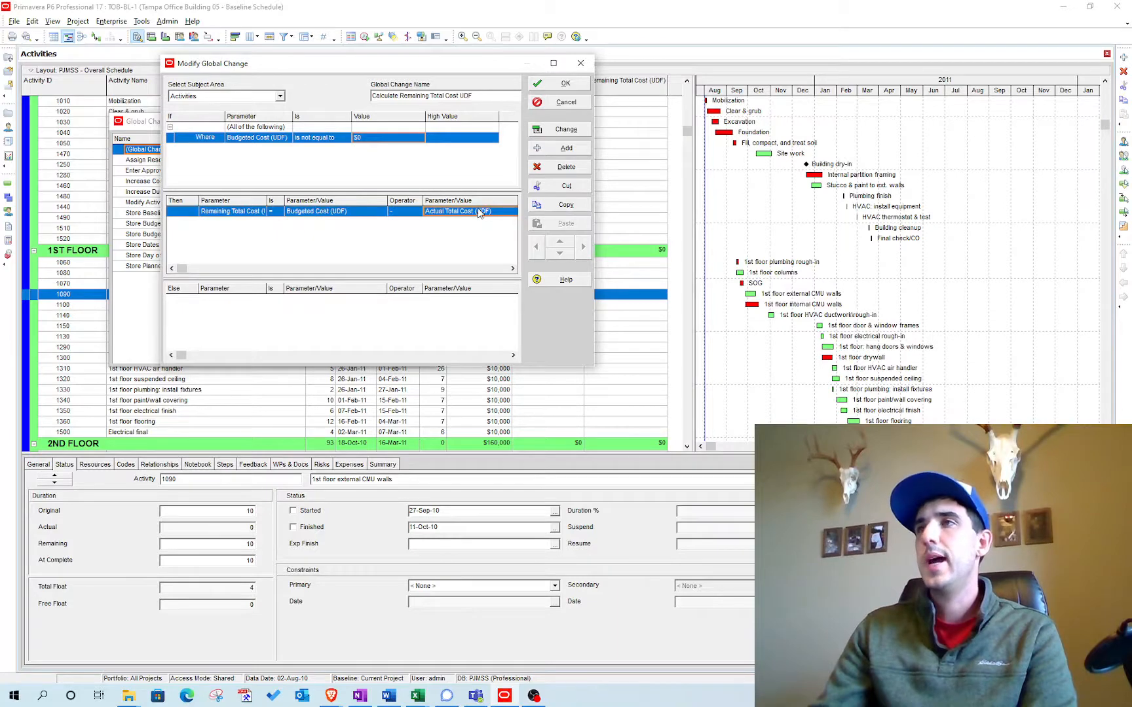
click(567, 85)
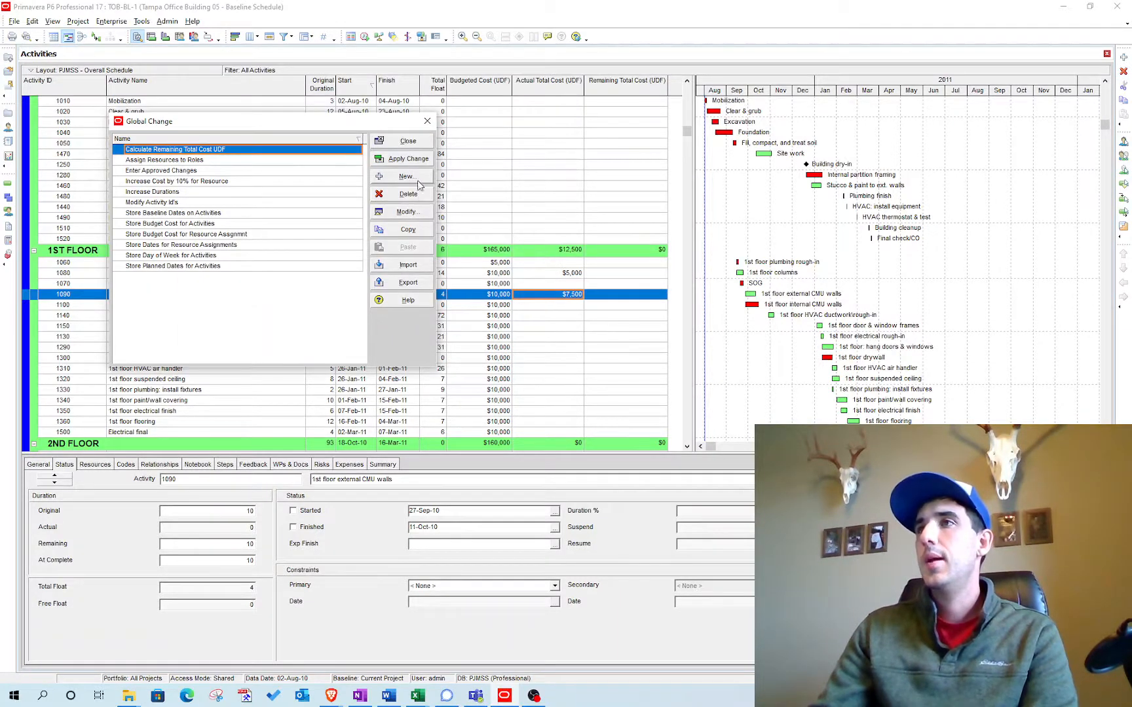
Apply the "Calculate Remaining Total Cost UDF" global change and commit its changes without saving the log file.
click(416, 156)
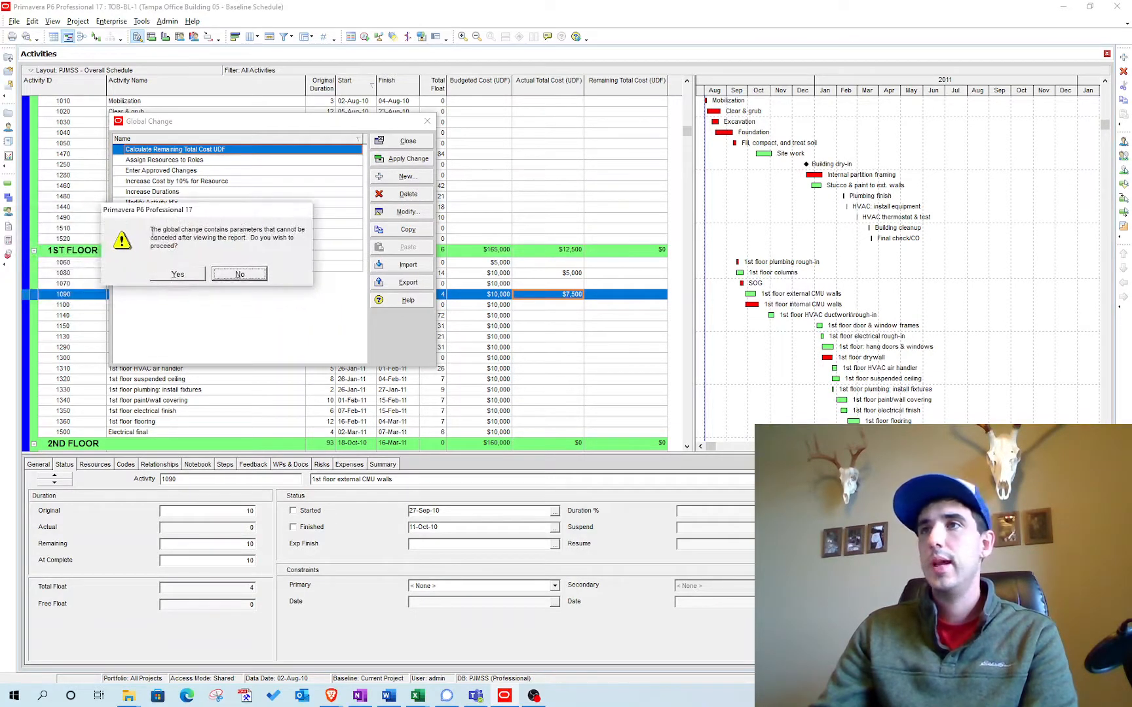
click(178, 274)
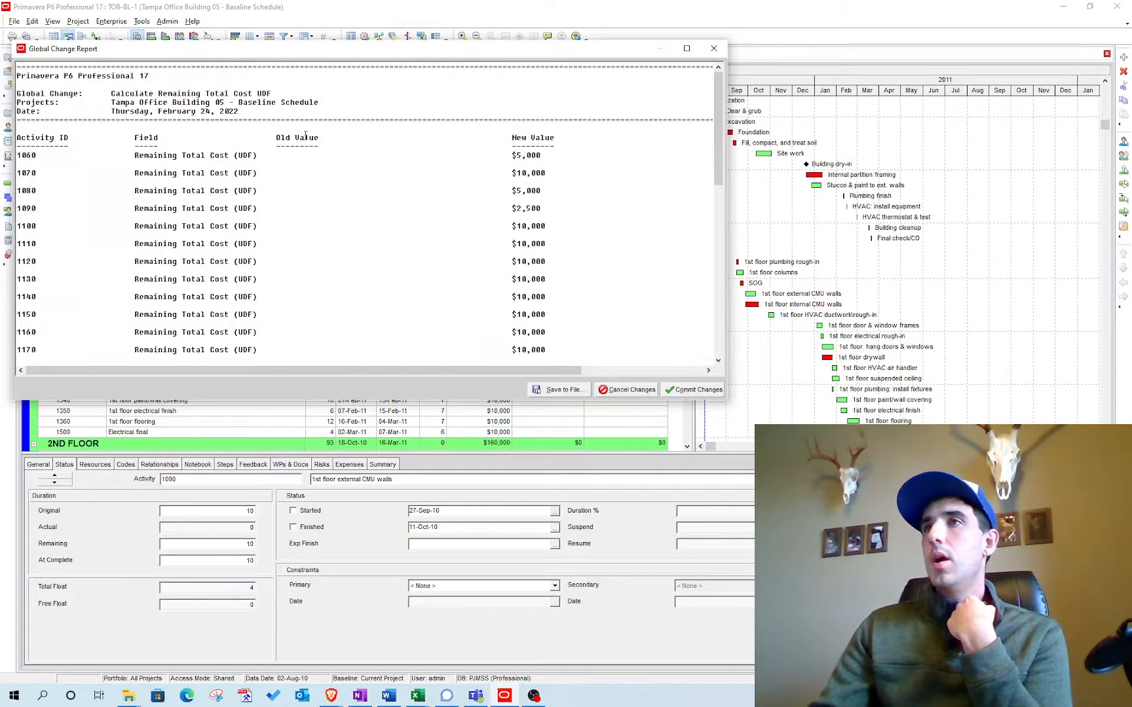
scroll(316, 217, down, 5)
scroll(528, 110, up, 4)
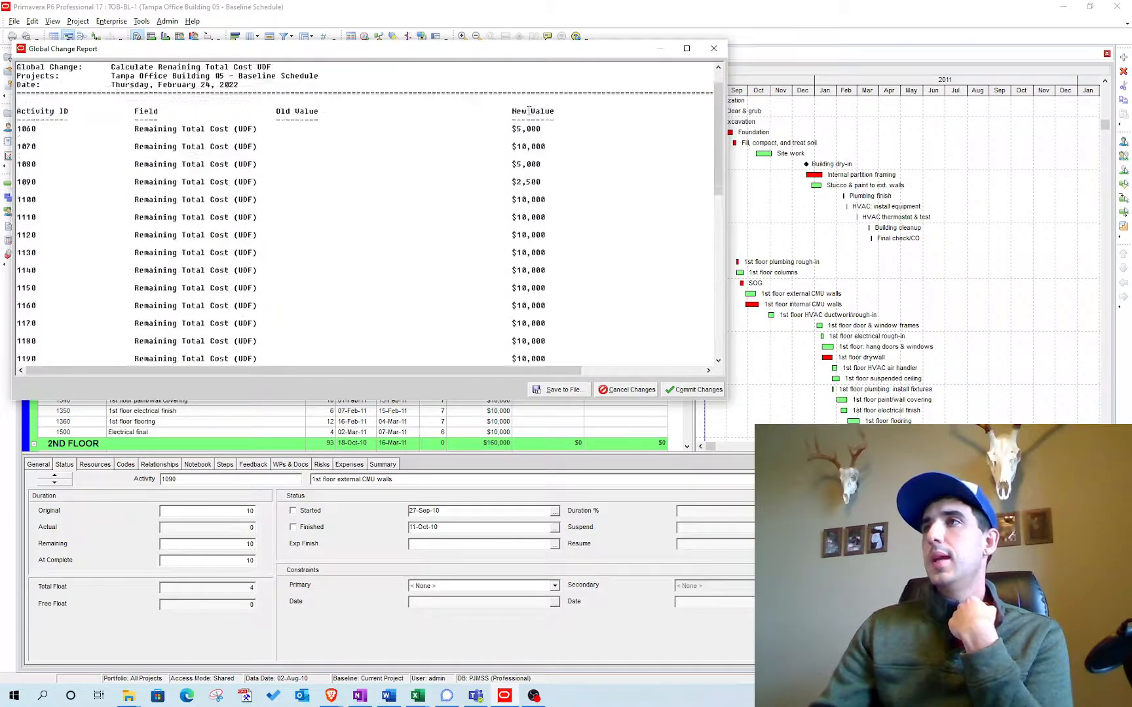
scroll(531, 196, down, 9)
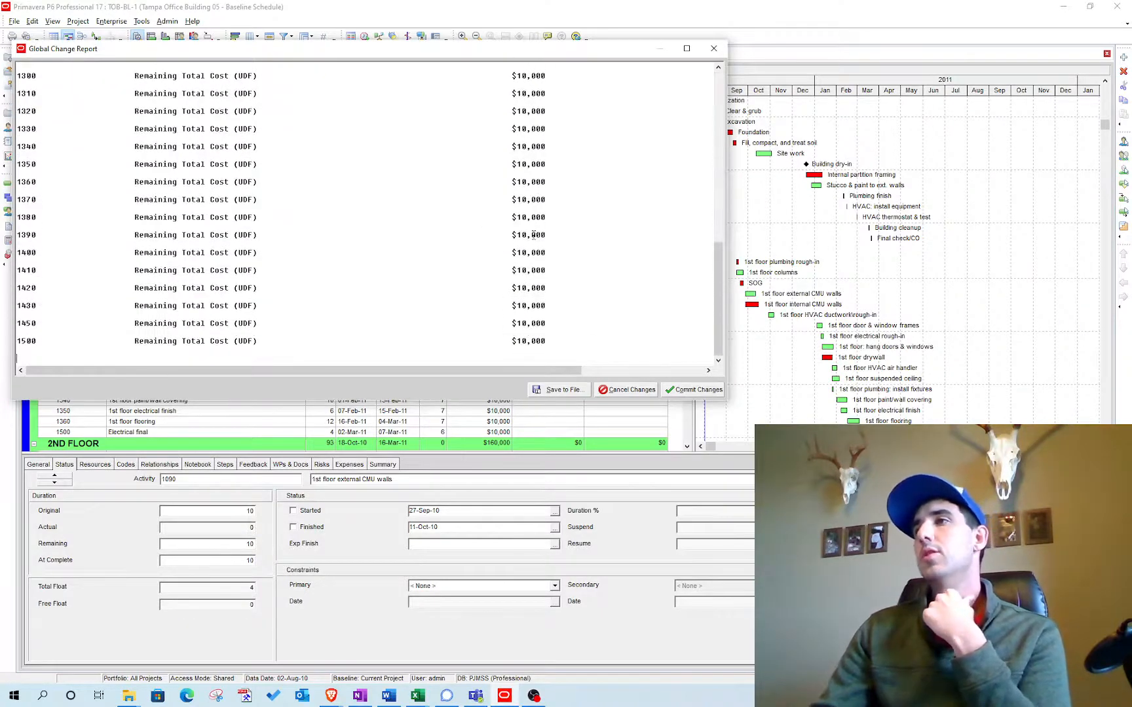
click(696, 390)
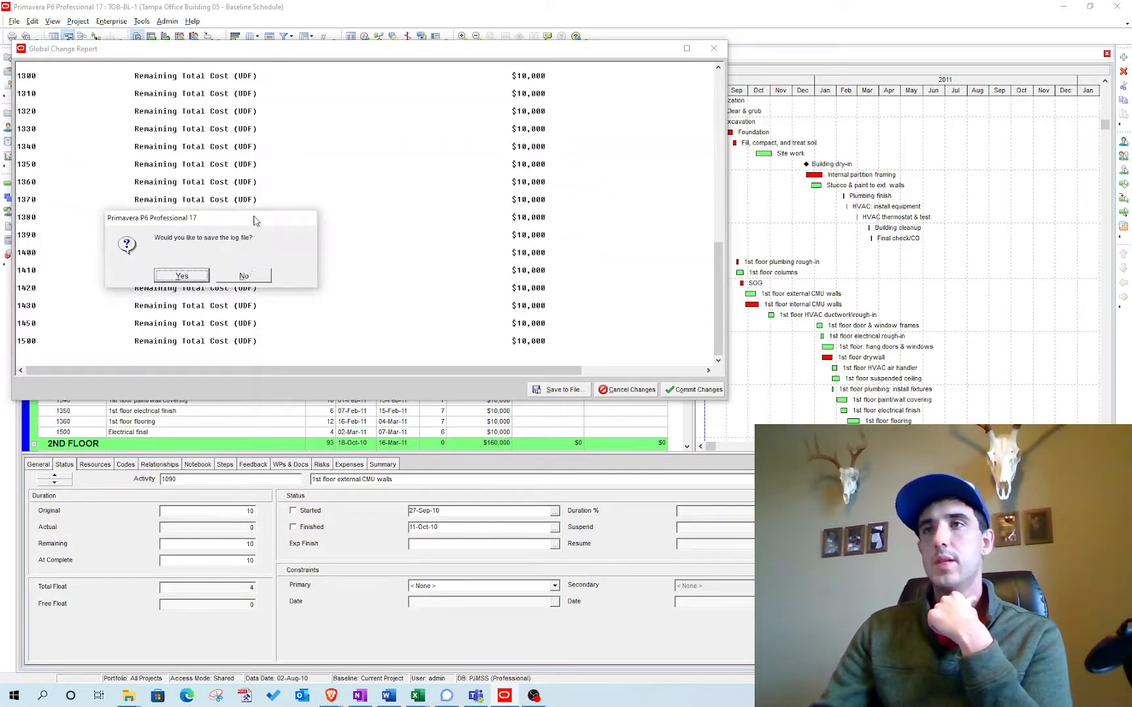
click(249, 272)
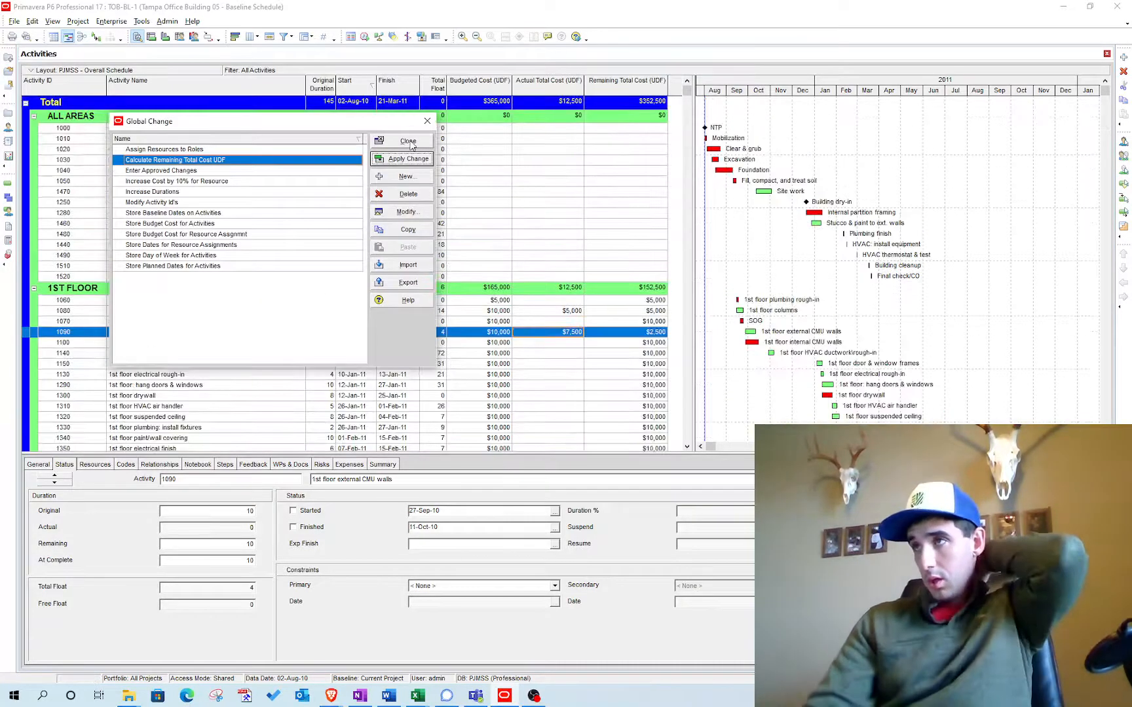
click(414, 141)
Check the Remaining Total Cost (UDF) of the 1st floor activities and the project total against their budgeted and actual costs.
scroll(459, 197, down, 1)
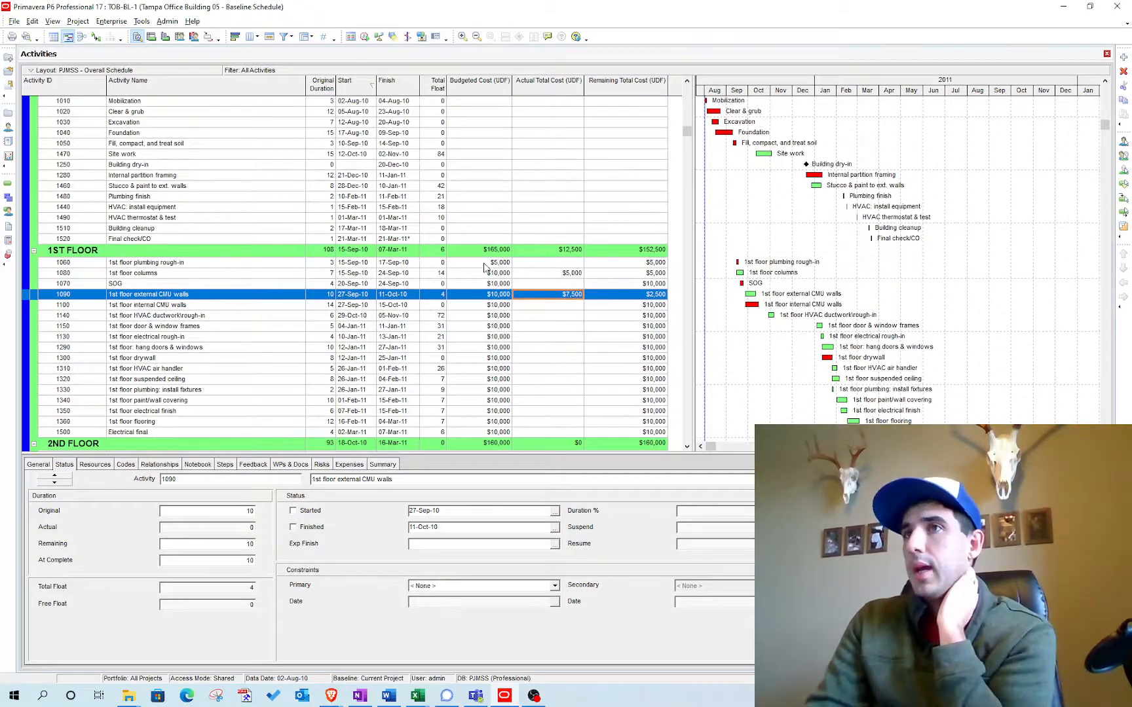
click(633, 278)
click(632, 276)
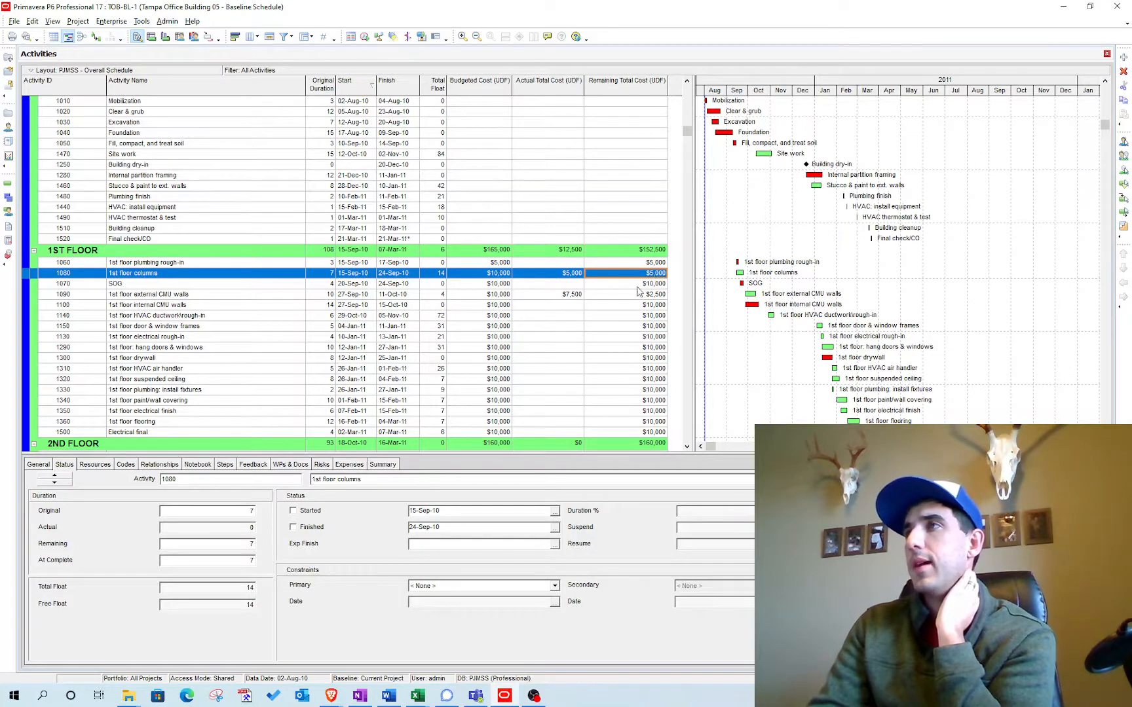
click(640, 266)
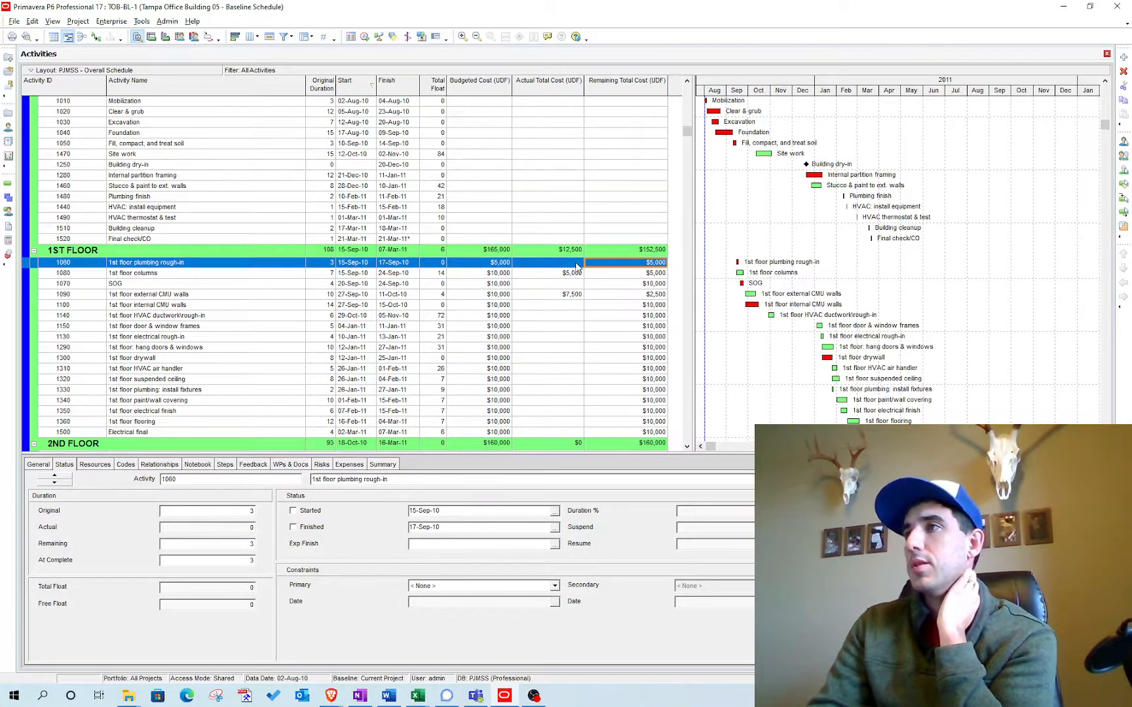
click(649, 296)
scroll(655, 288, down, 2)
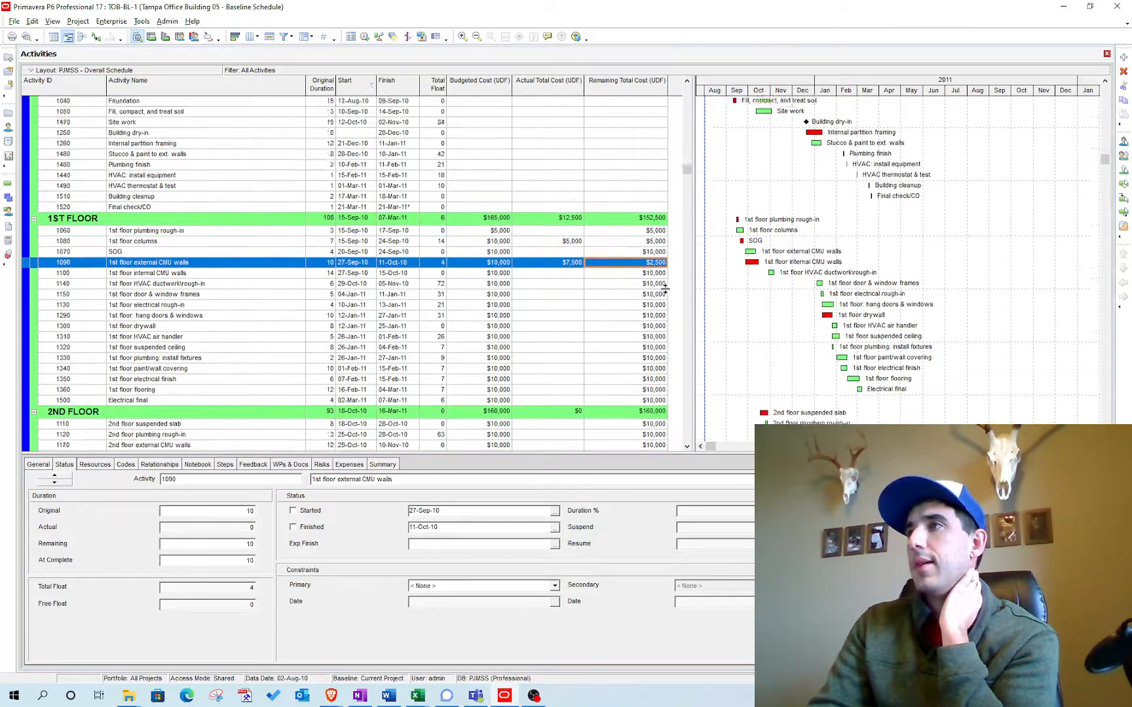
scroll(664, 287, up, 3)
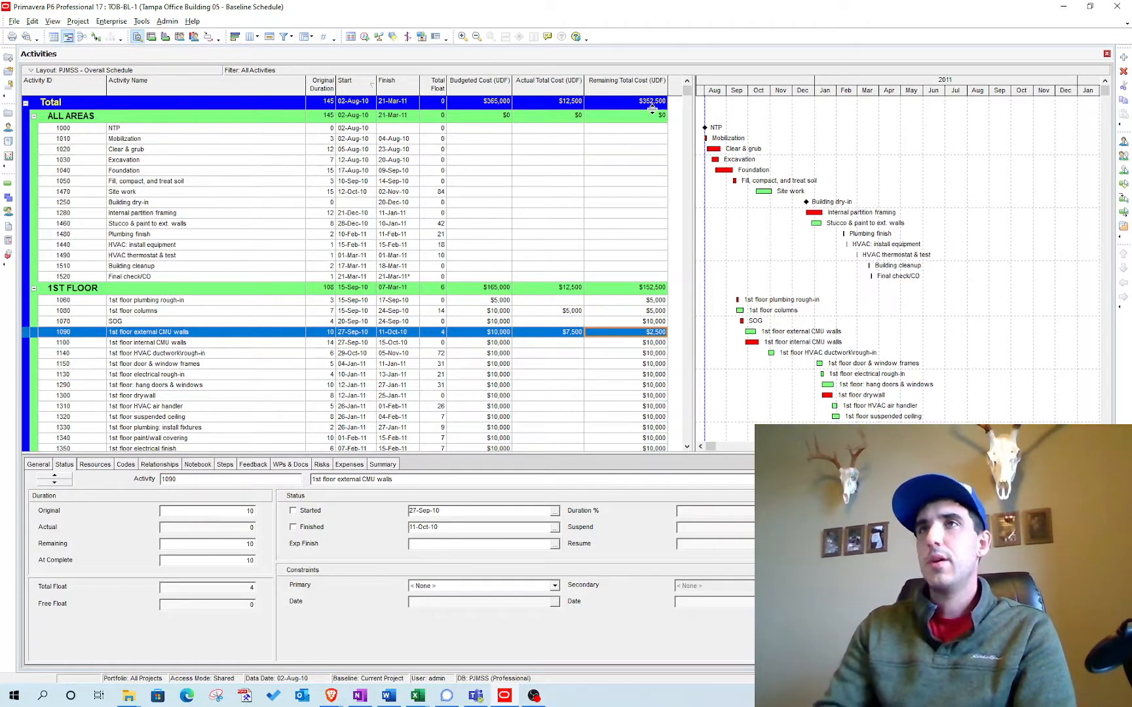
Display the activity usage profile below the Gantt chart and widen the chart area.
click(166, 36)
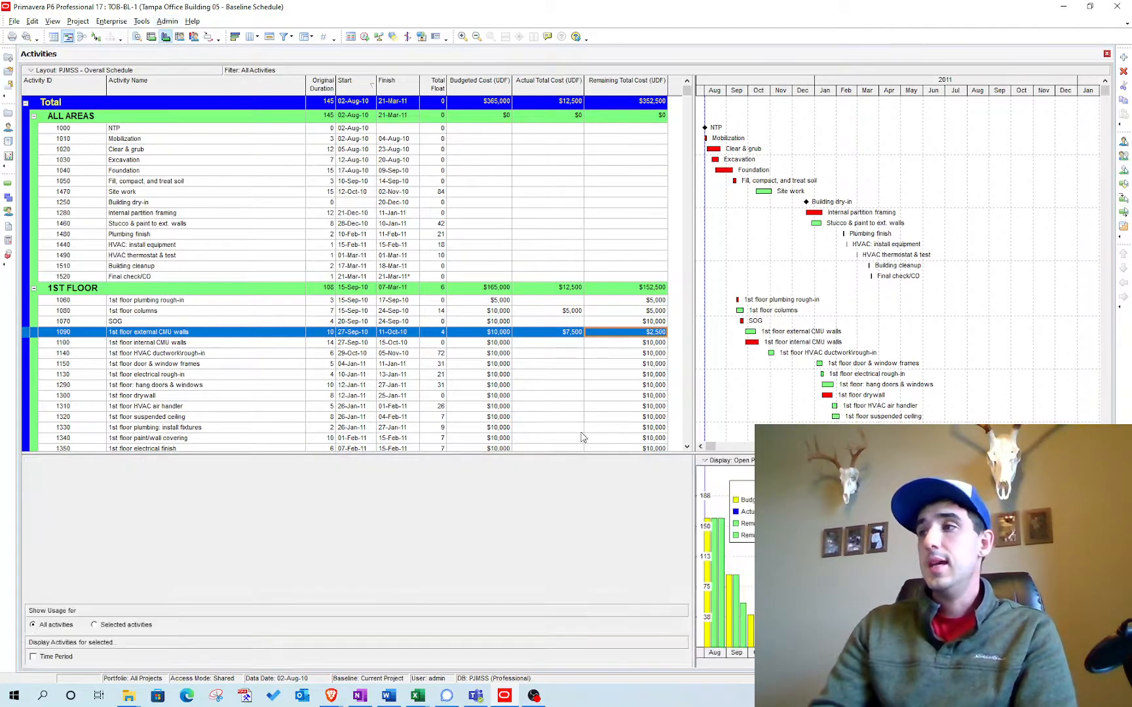
drag(692, 495, 516, 509)
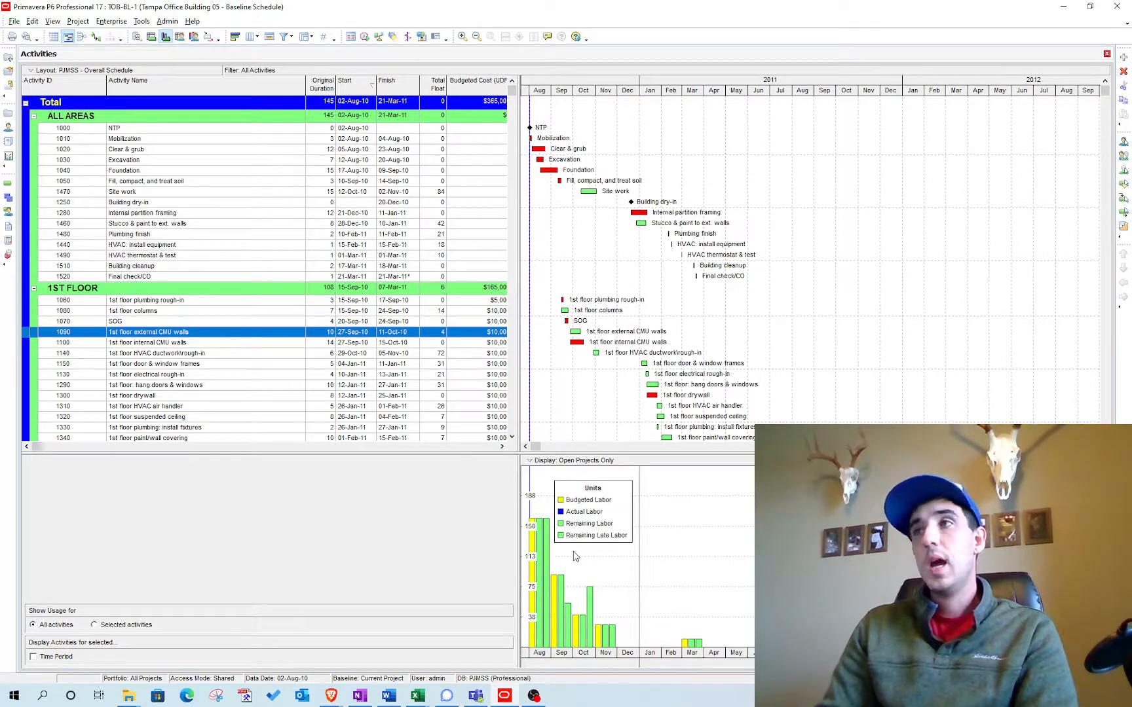
click(298, 205)
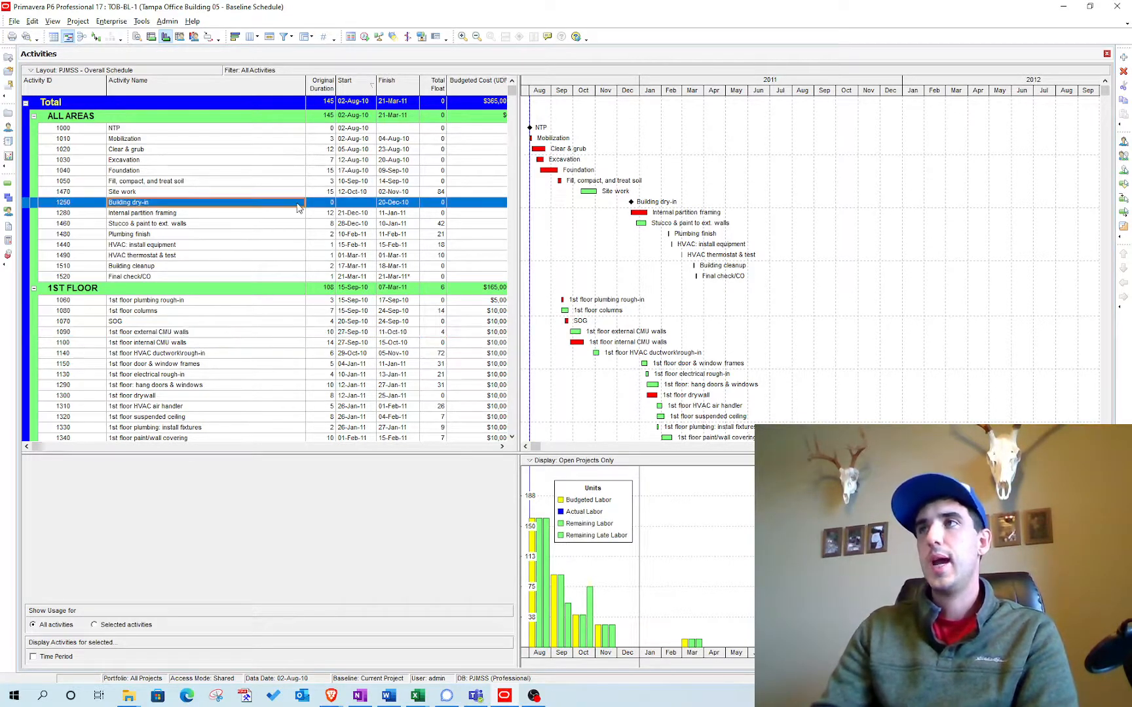